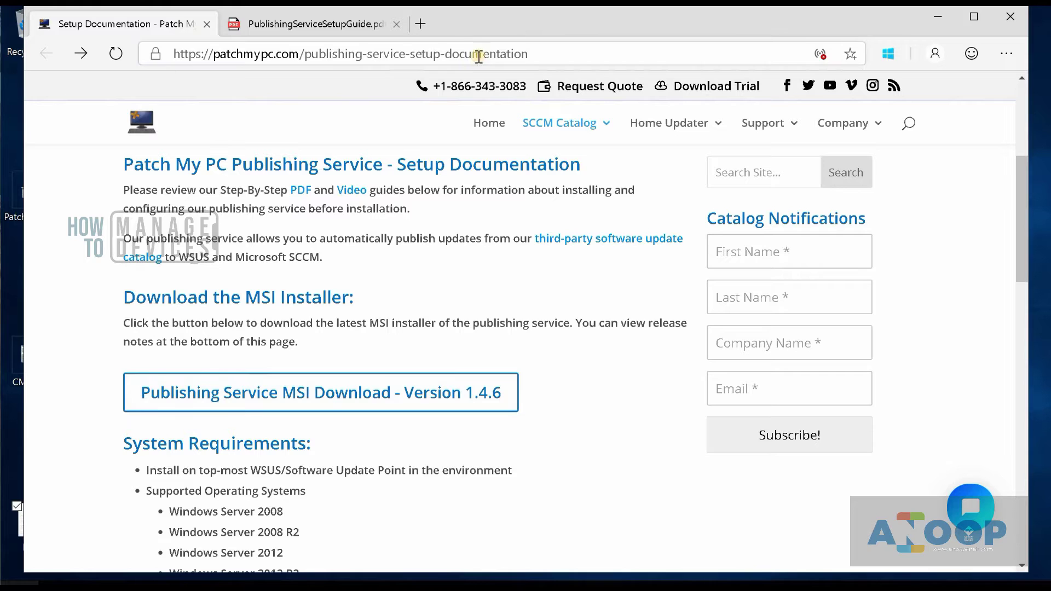
- Examine the Patch My PC Publishing Service setup documentation page for its guides, MSI installer download and system requirements
click(483, 54)
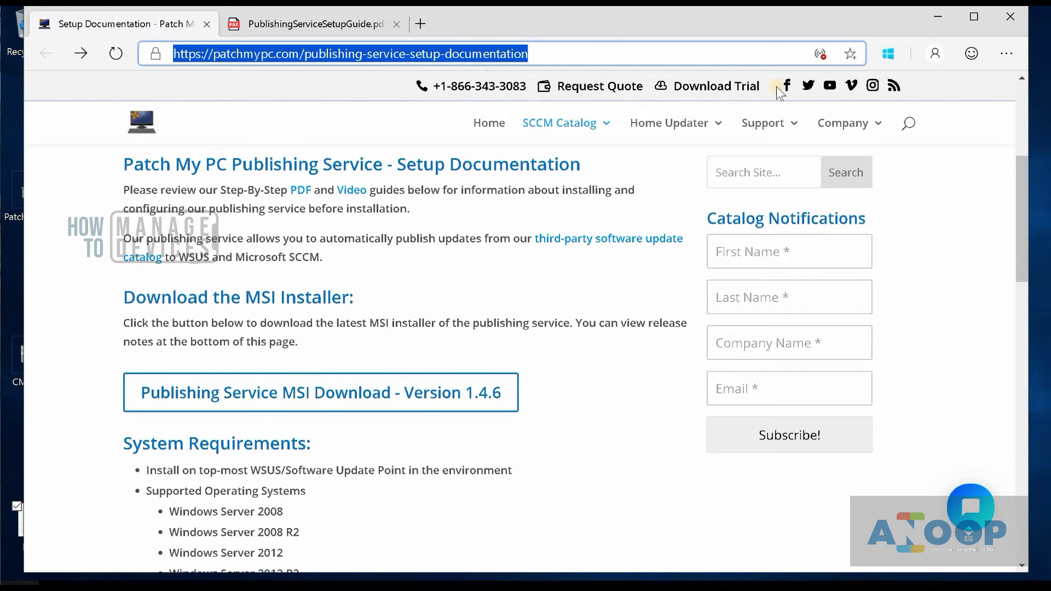
mouse_move(849, 122)
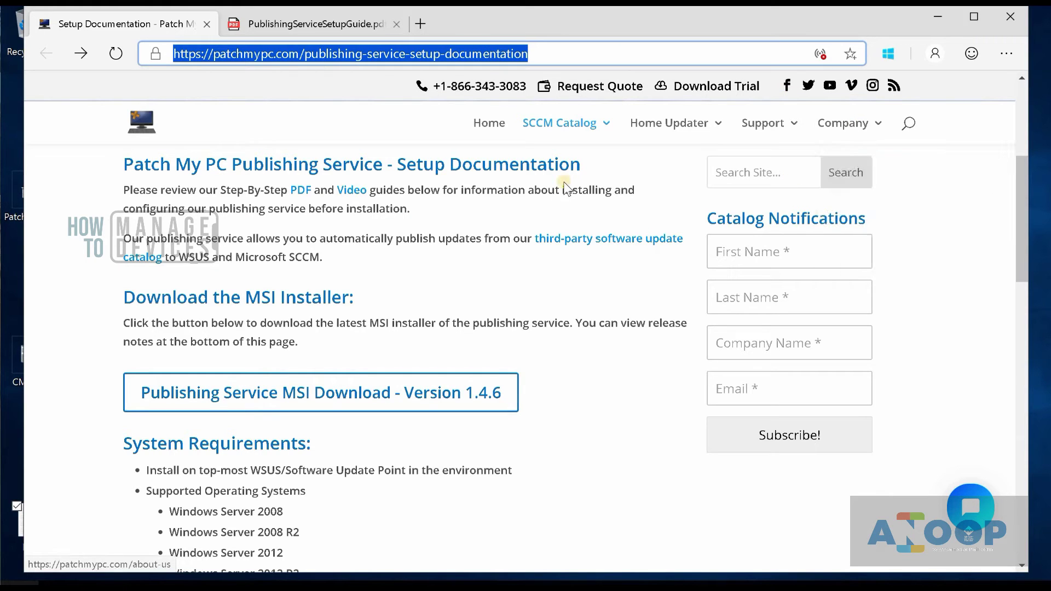
drag(1019, 200, 1019, 183)
scroll(1019, 184, up, 3)
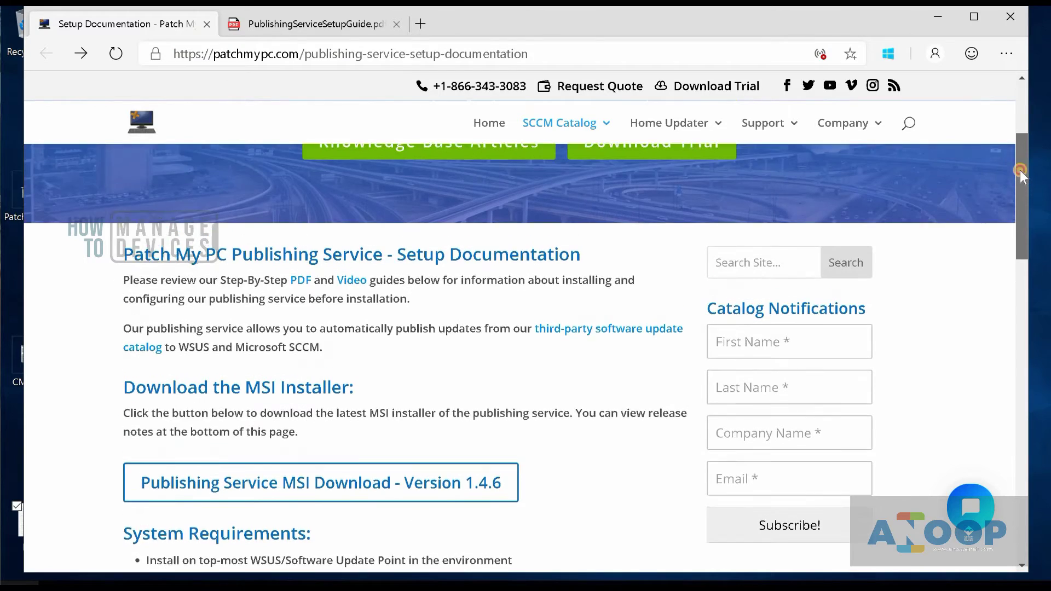
scroll(1022, 175, down, 2)
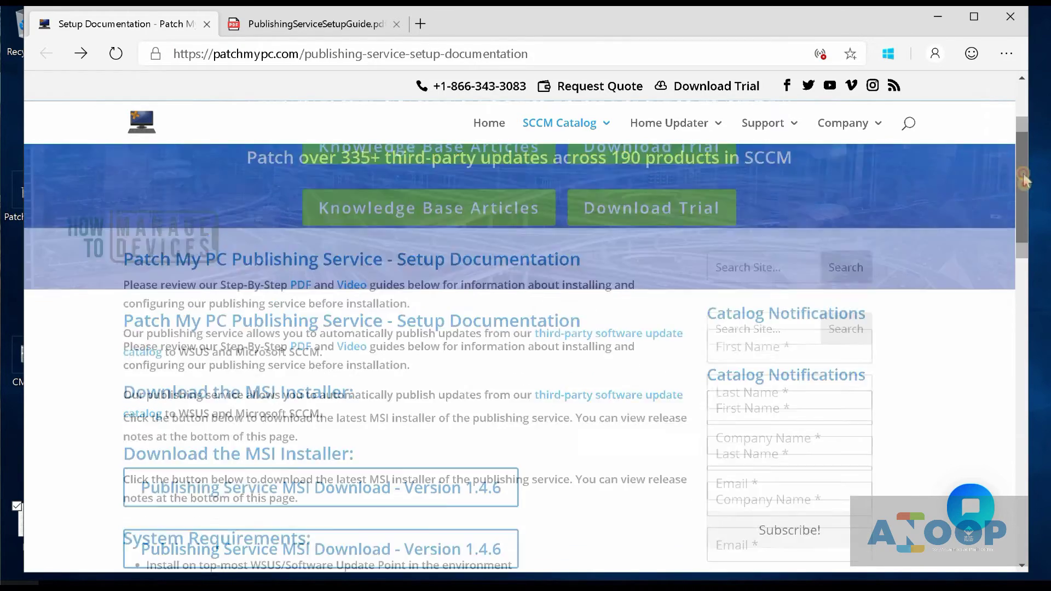
scroll(1024, 195, down, 1)
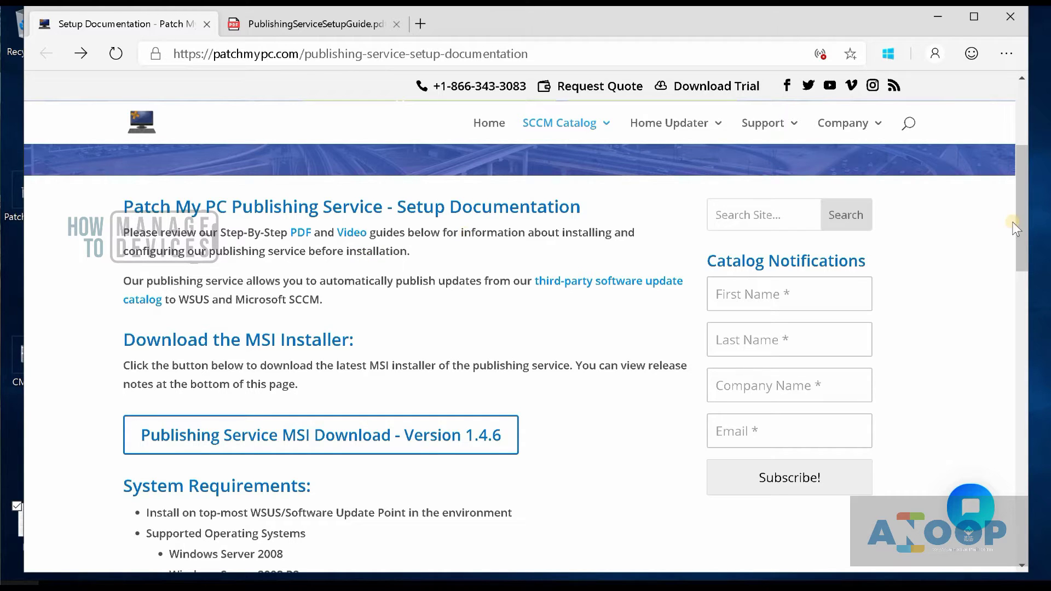
mouse_move(1024, 225)
mouse_down()
mouse_move(1024, 206)
mouse_move(1023, 217)
mouse_up()
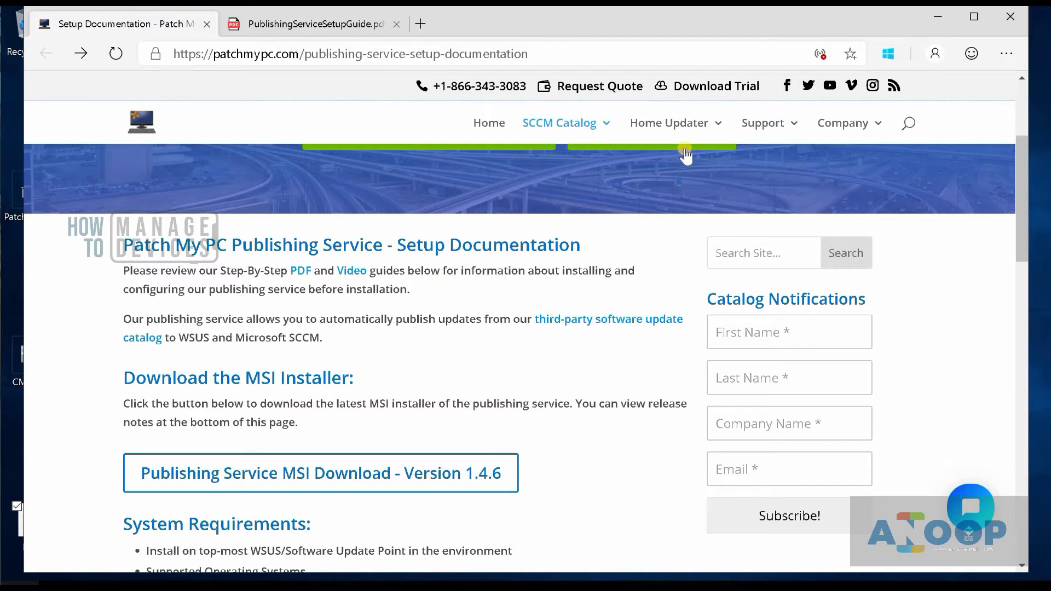
- View the PublishingServiceSetupGuide PDF and minimize the browser to return to the desktop
click(329, 24)
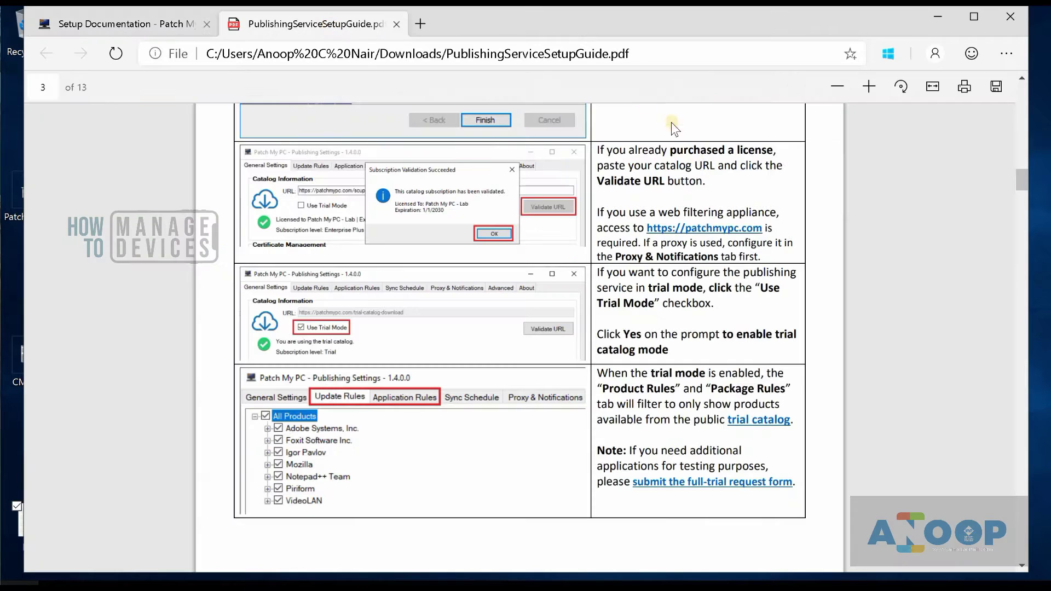
scroll(1024, 185, up, 5)
click(938, 18)
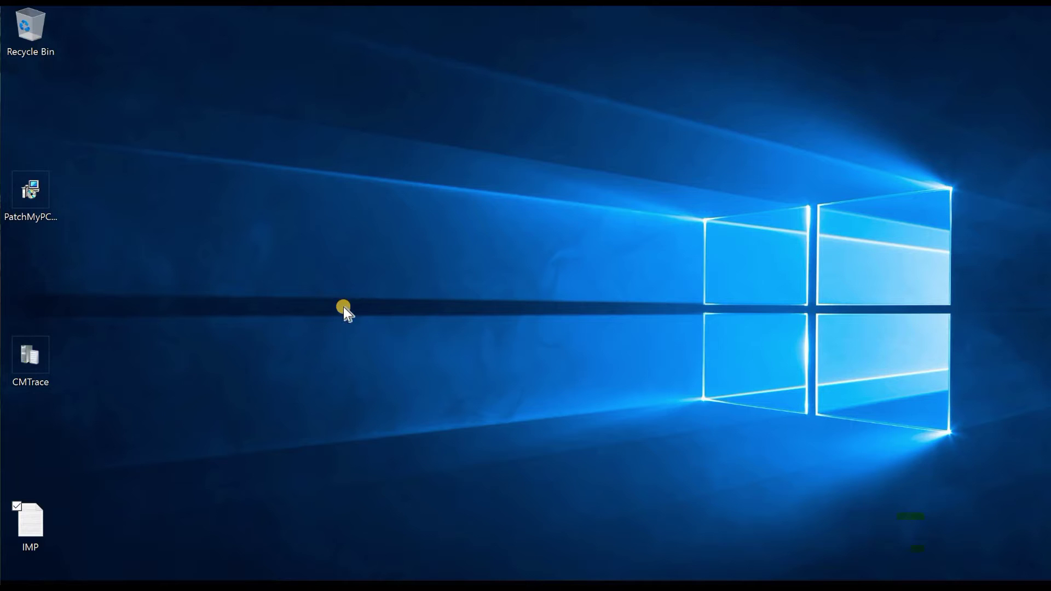
- Start the Patch My PC Publishing Service installer from the desktop and accept the license agreement
right_click(48, 200)
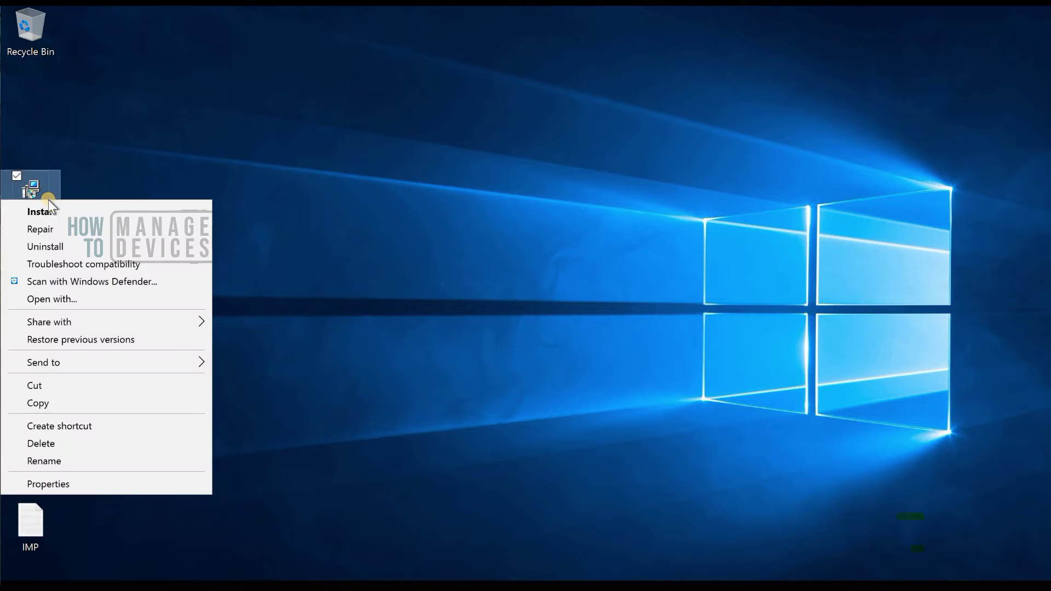
click(71, 216)
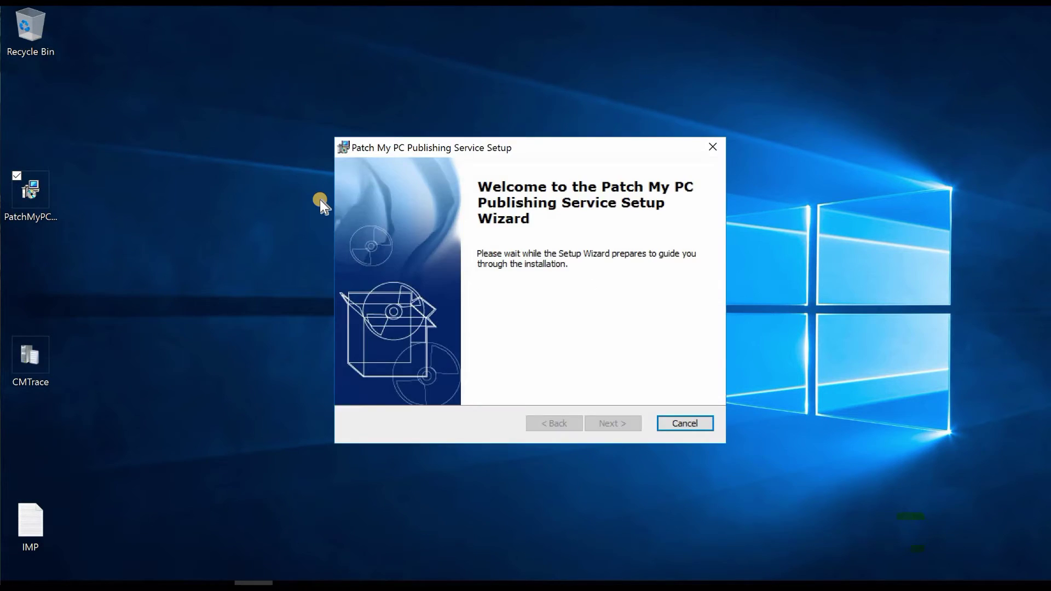
click(605, 418)
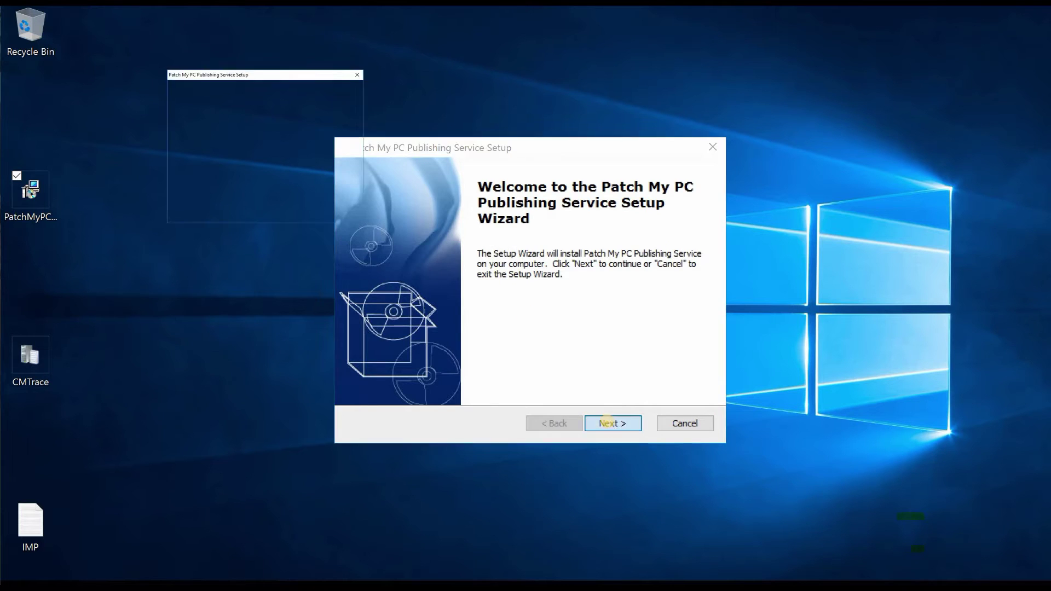
click(499, 363)
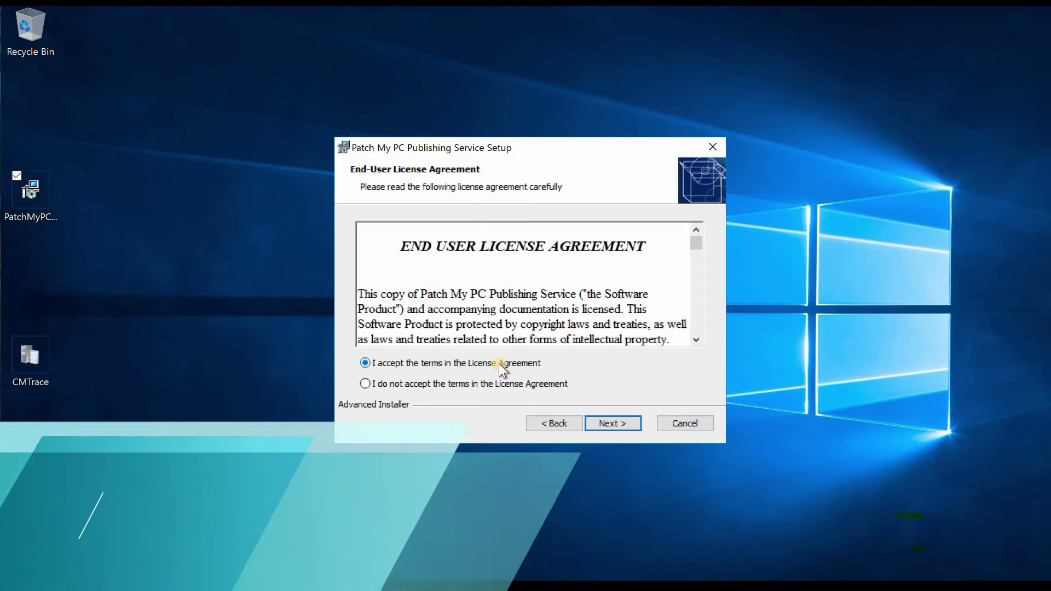
click(608, 422)
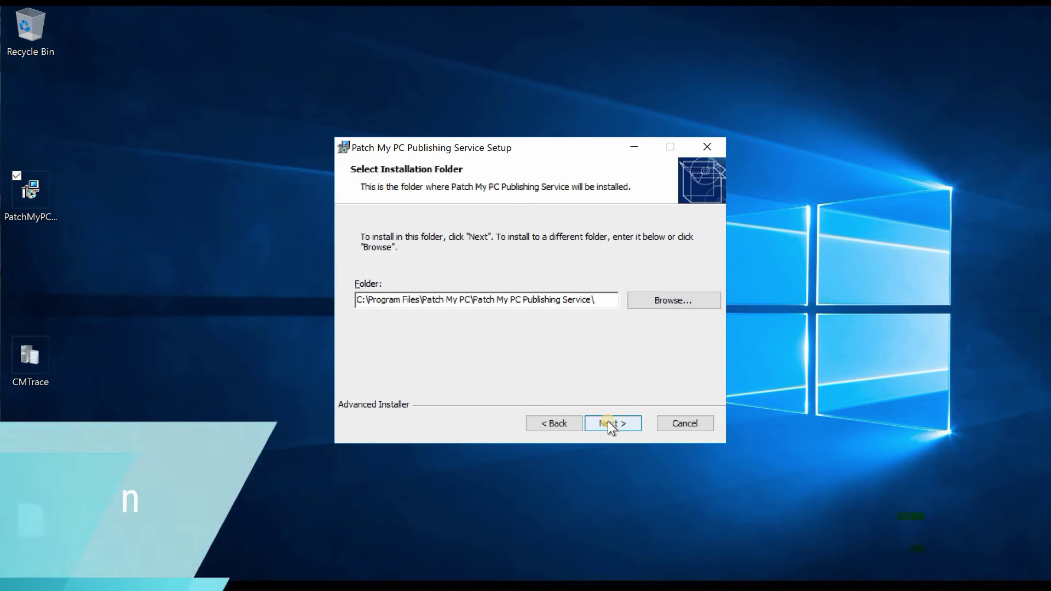
- Install the service in the default Patch My PC Publishing Service folder and launch it on finishing, allowing the elevation requests
drag(608, 301, 315, 293)
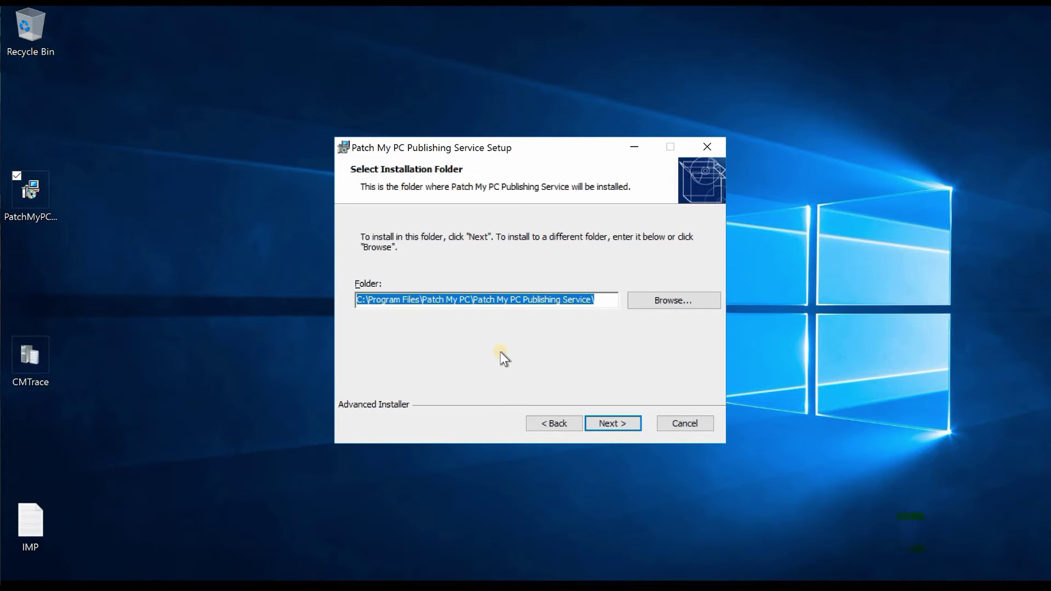
click(609, 422)
click(610, 423)
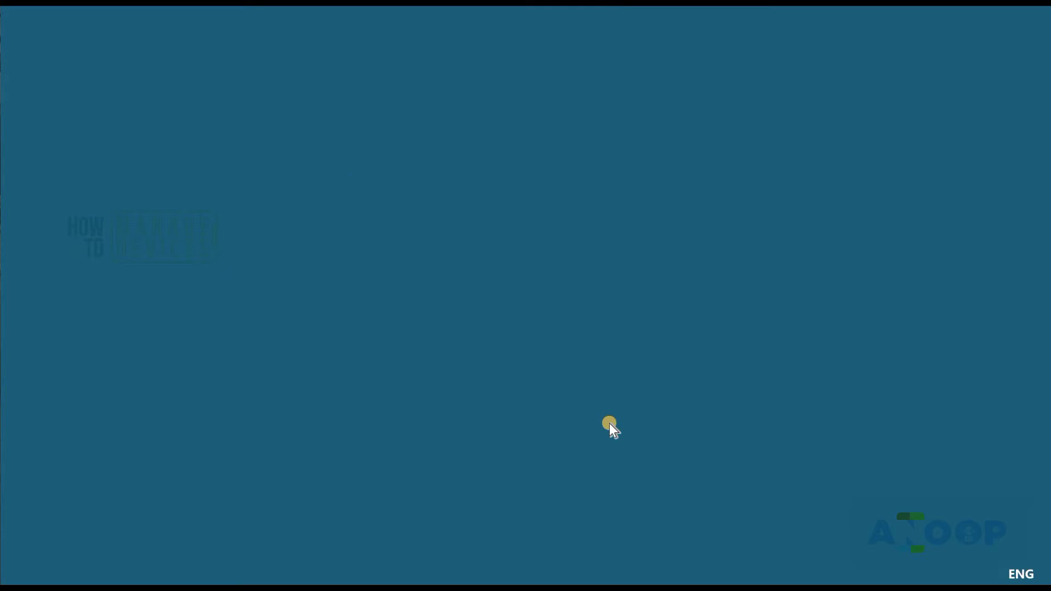
click(478, 406)
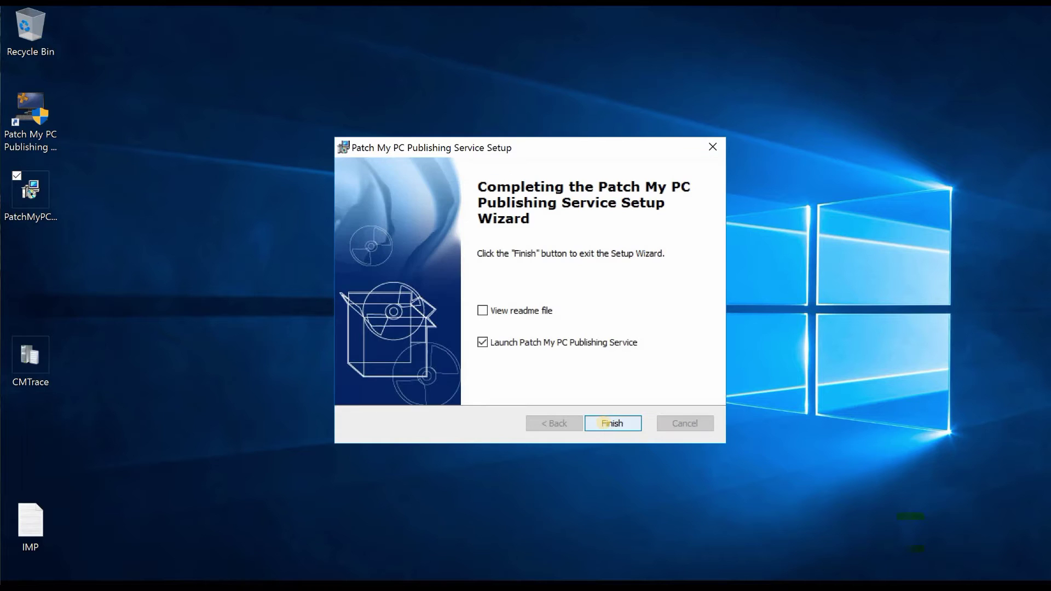
click(603, 423)
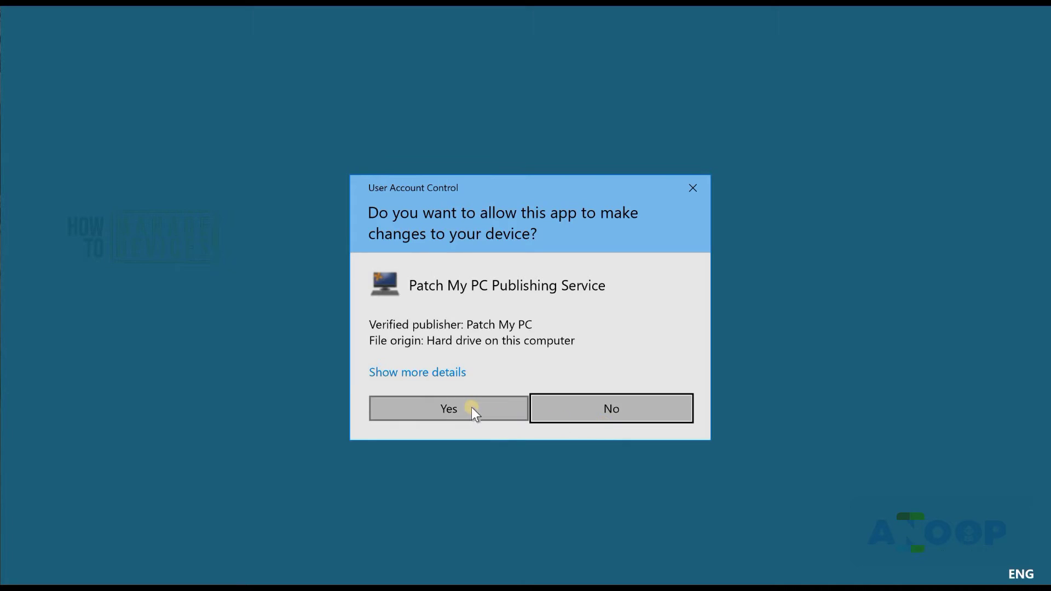
click(471, 408)
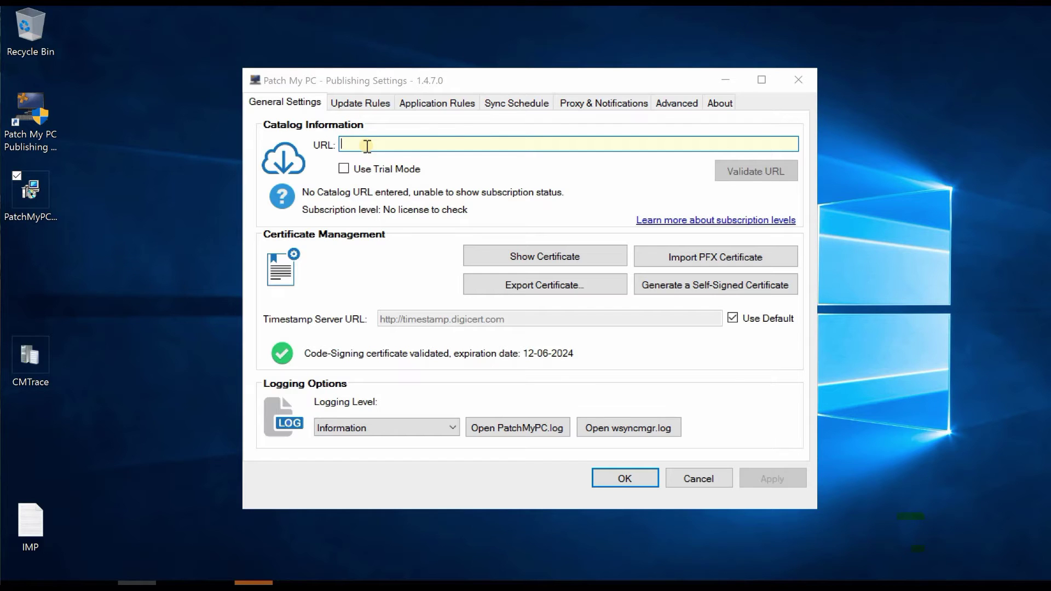
- Enable trial catalog mode and expand the Adobe, Foxit, Igor Pavlov, Mozilla and Notepad++ vendors in the update rules
click(344, 168)
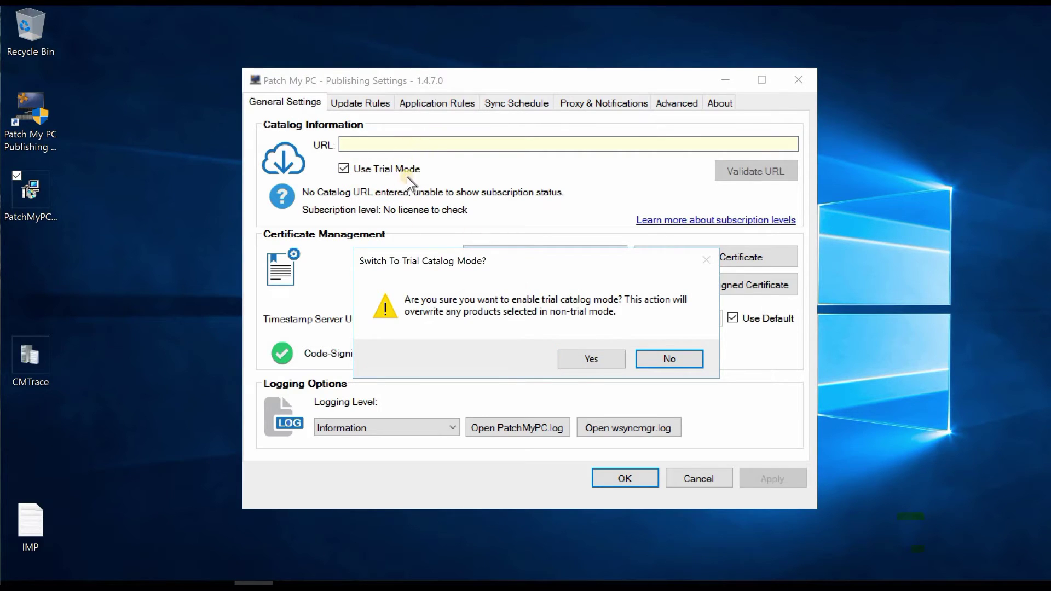
click(593, 362)
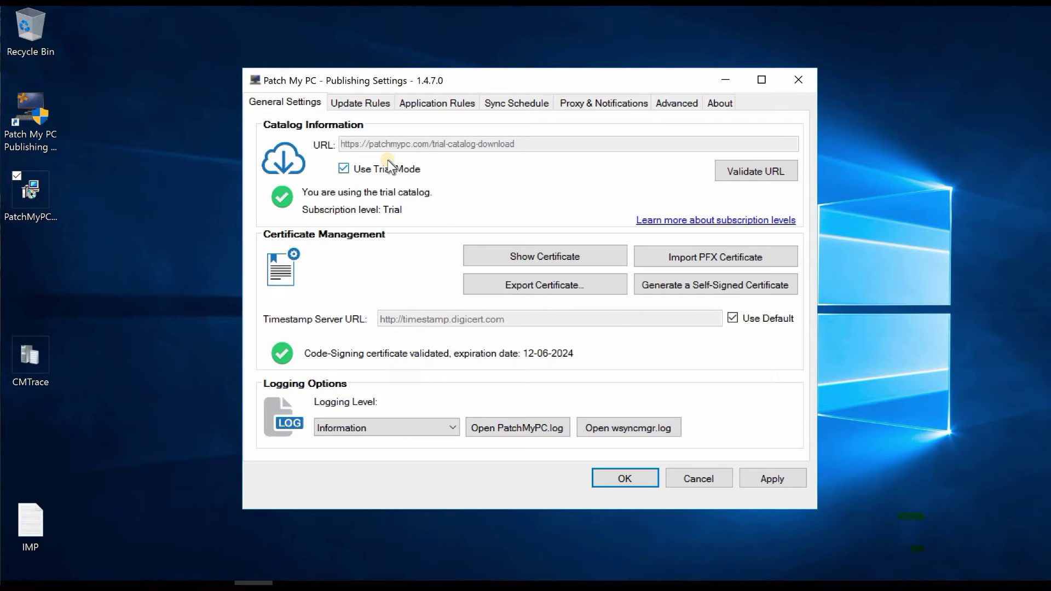
click(363, 104)
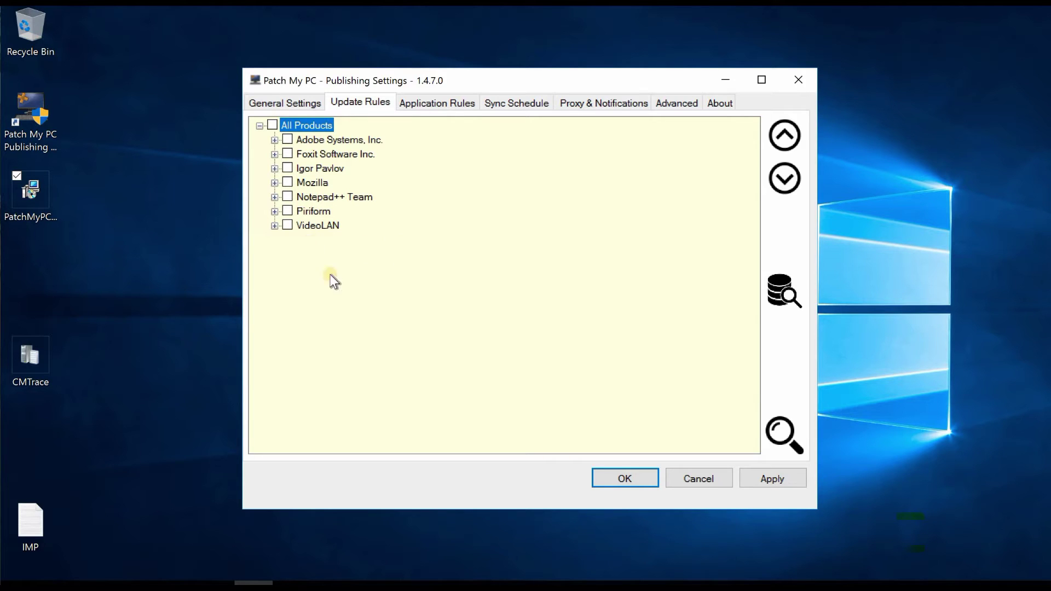
click(275, 140)
click(275, 183)
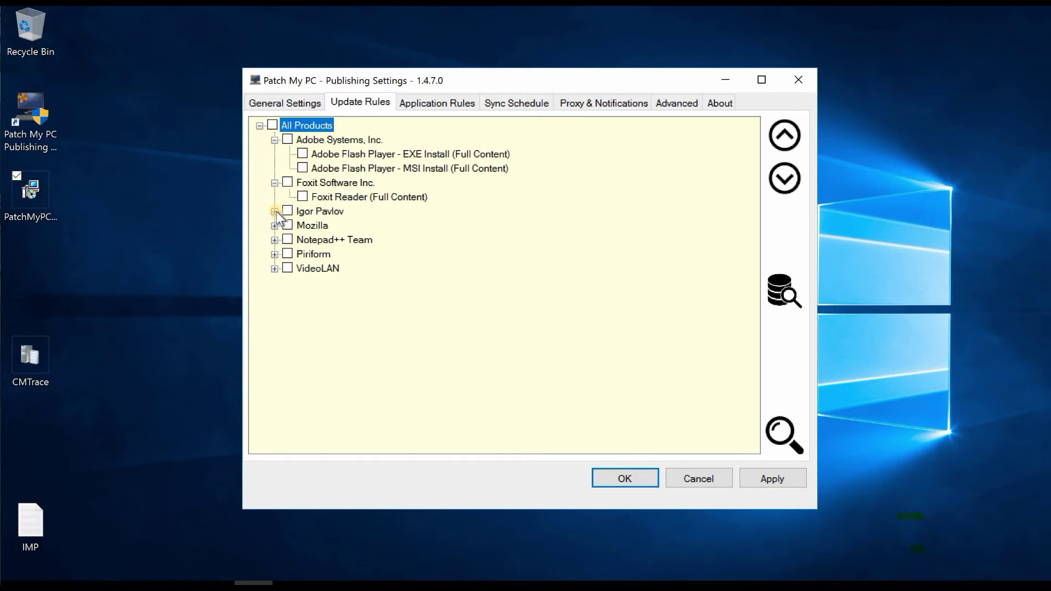
click(275, 211)
click(276, 283)
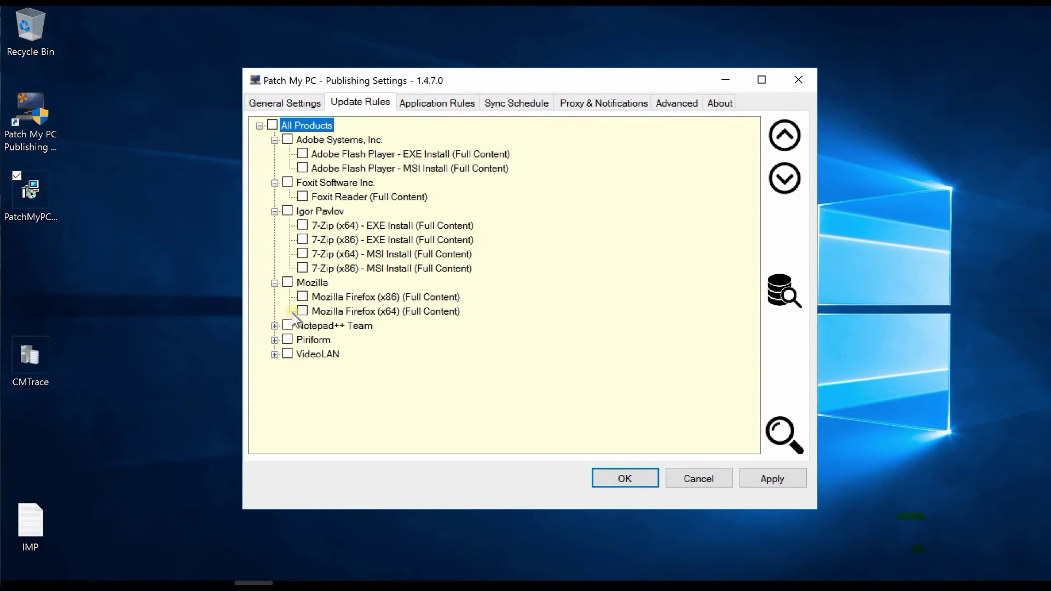
click(274, 326)
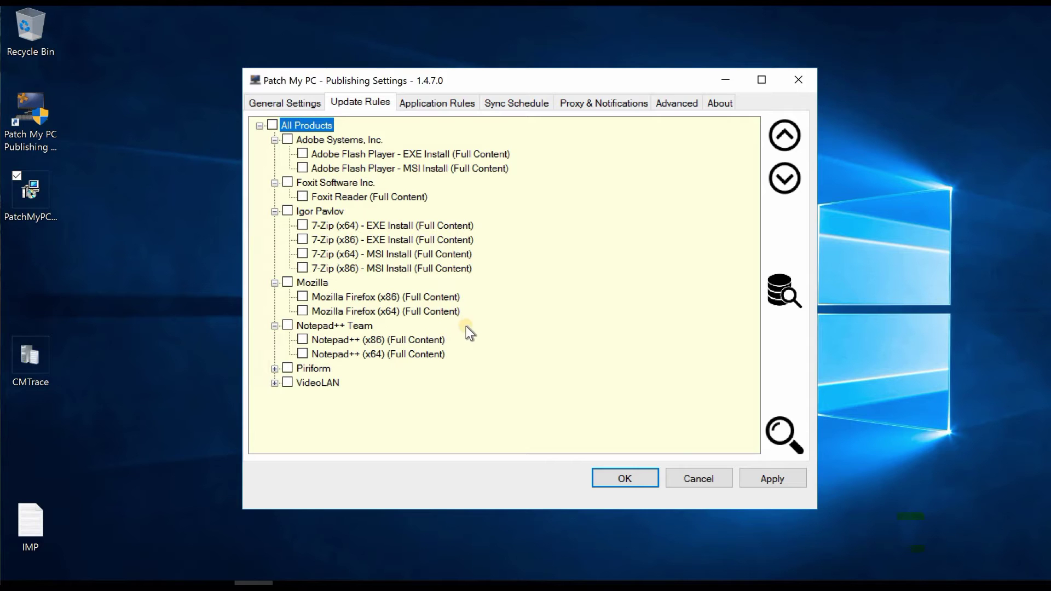
- Turn off trial mode, and enter and validate the licensed subscription catalog URL kept in the IMP text file
click(285, 103)
click(343, 170)
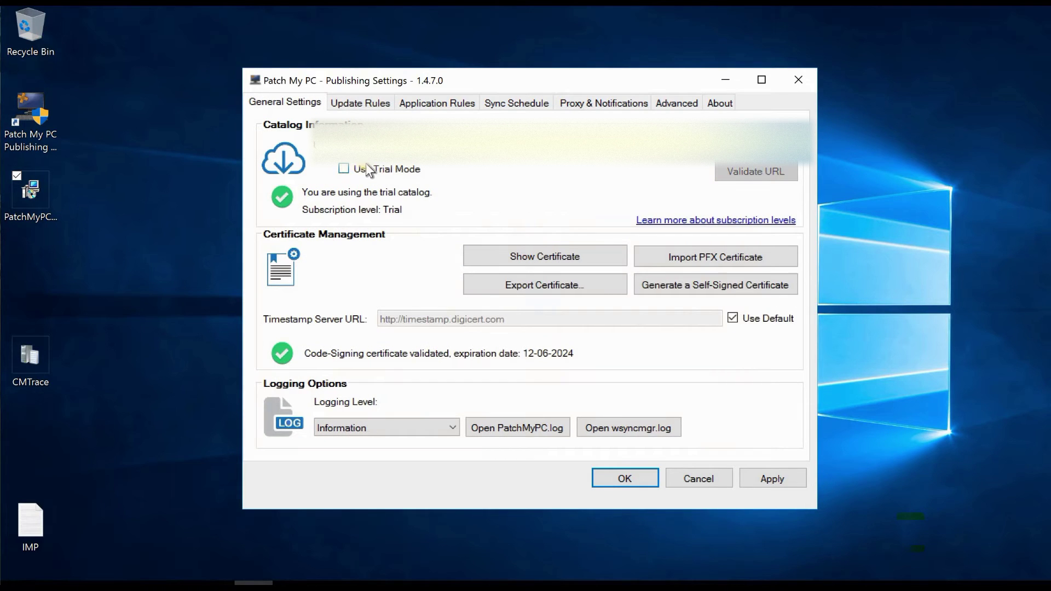
double_click(30, 526)
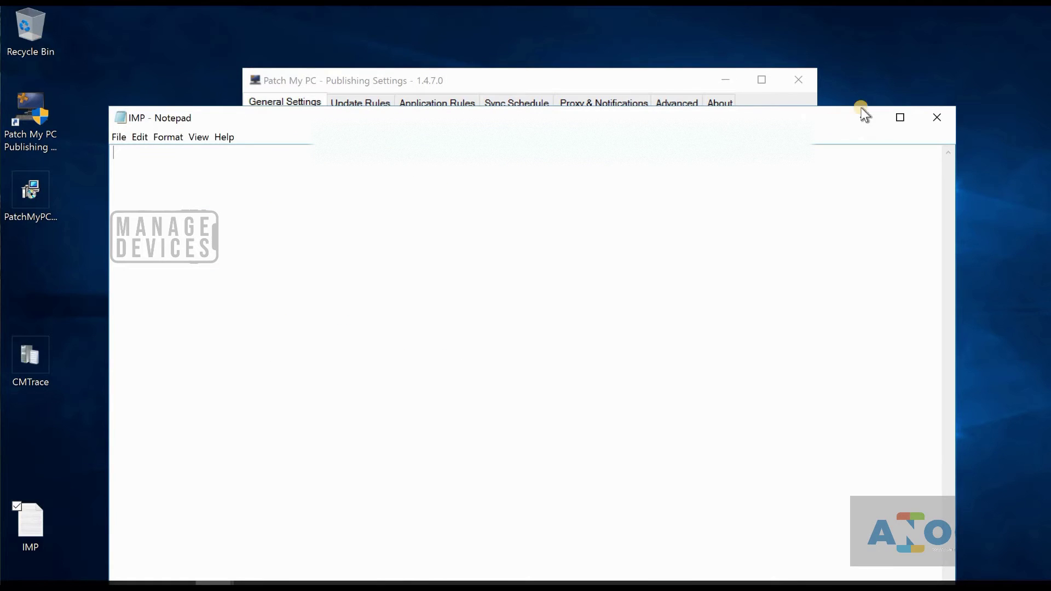
click(923, 119)
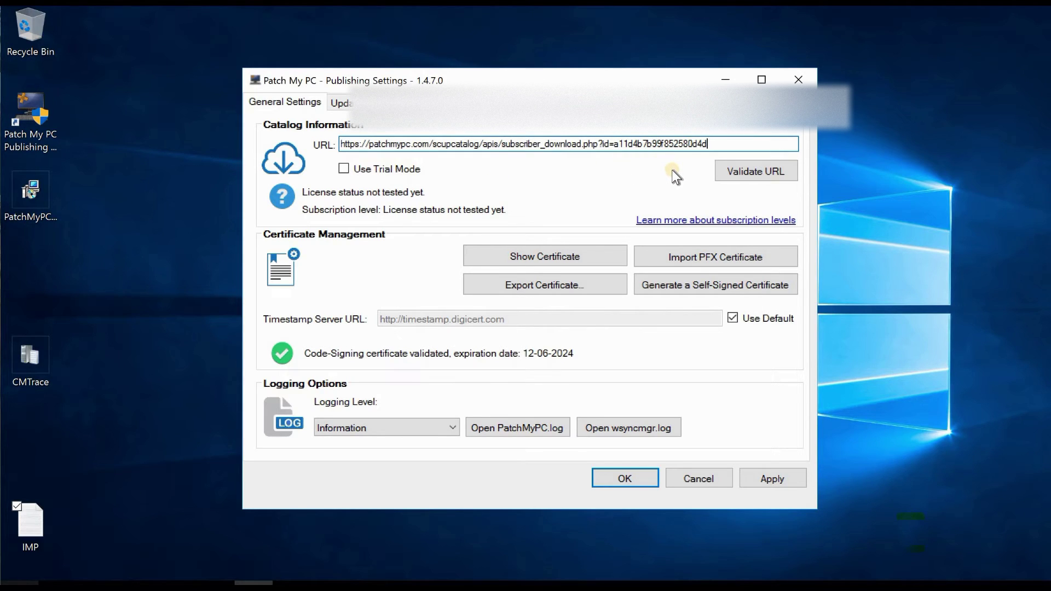
click(739, 175)
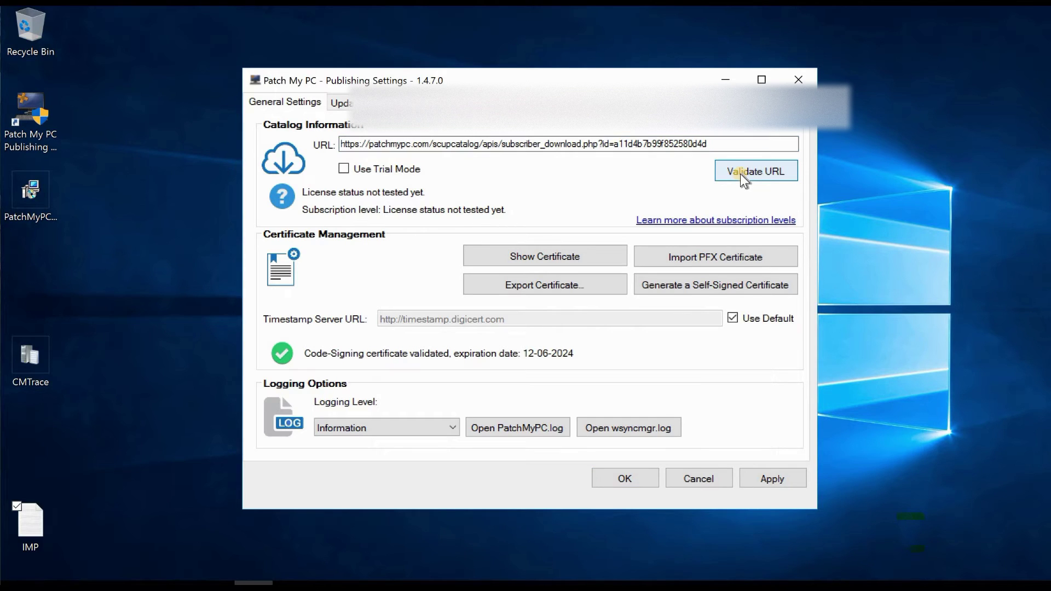
click(740, 174)
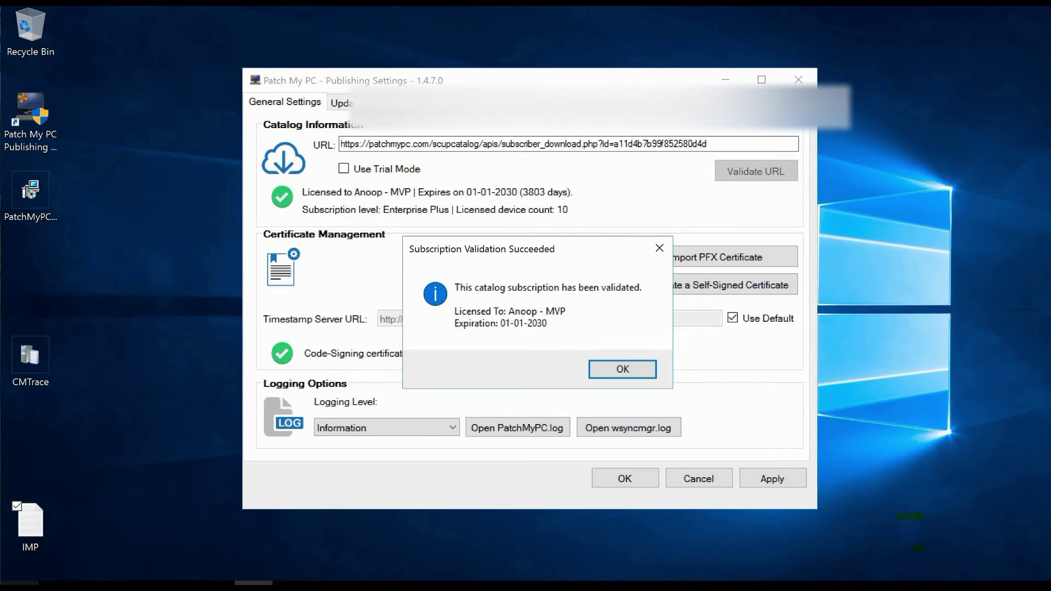
click(629, 364)
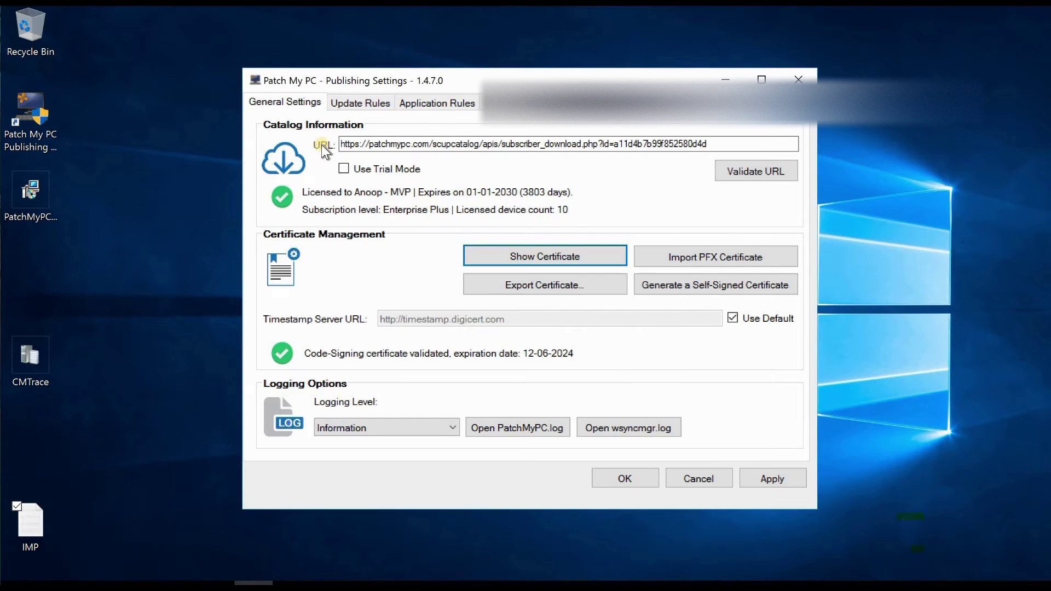
- Search the products in the full catalog's update rules for "Fire"
click(357, 106)
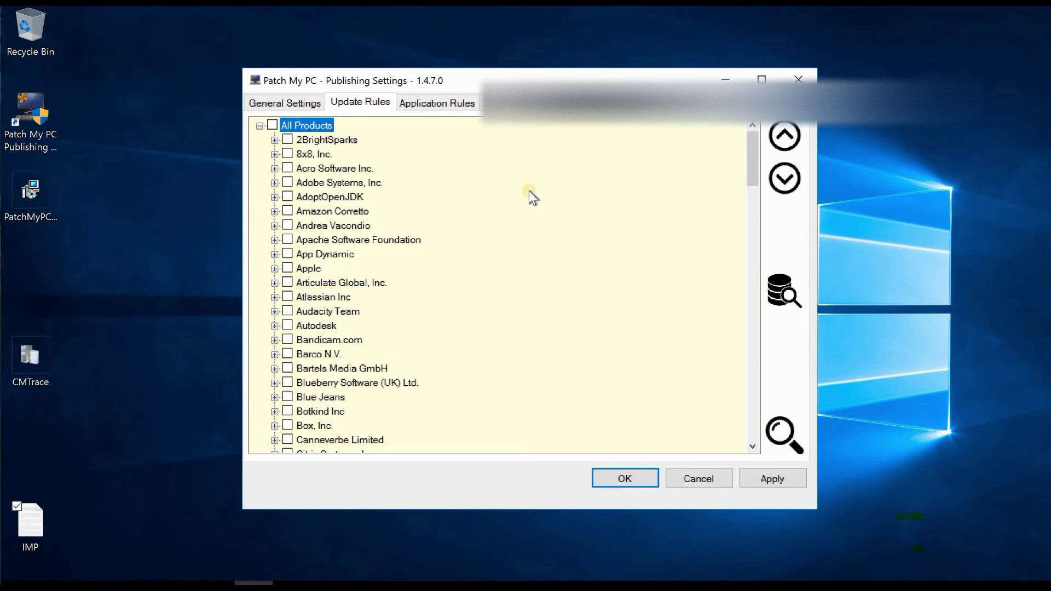
mouse_move(752, 153)
mouse_down()
mouse_move(738, 319)
mouse_move(750, 409)
mouse_move(765, 347)
mouse_move(752, 138)
mouse_up()
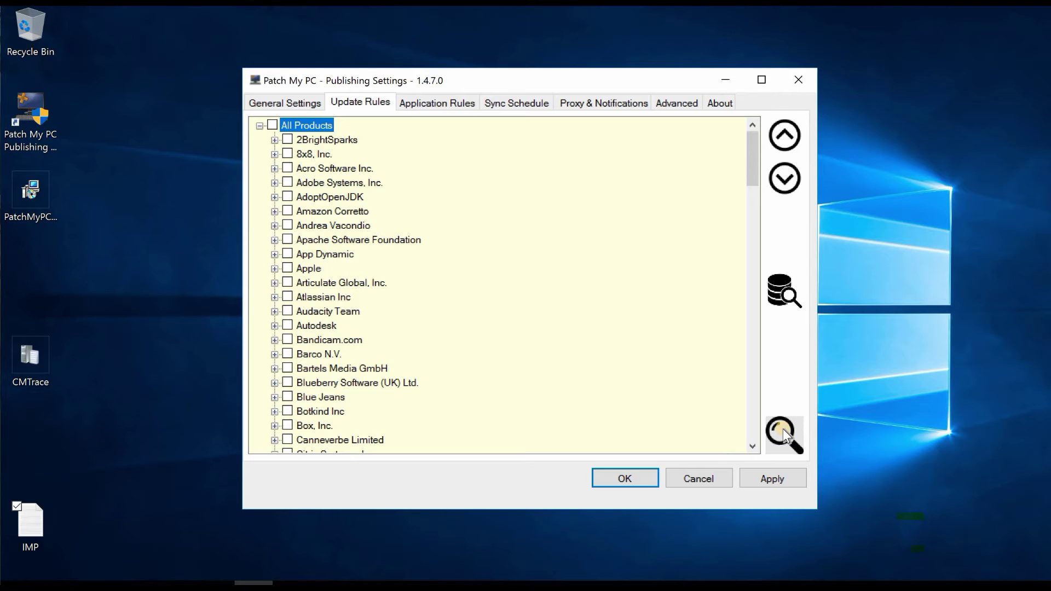
click(784, 436)
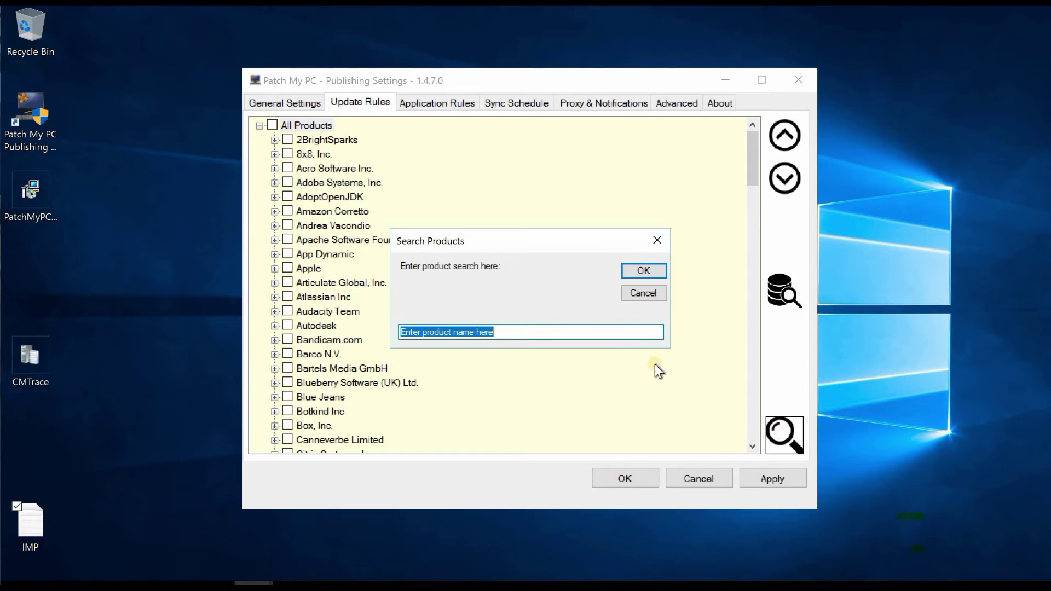
text(Fire)
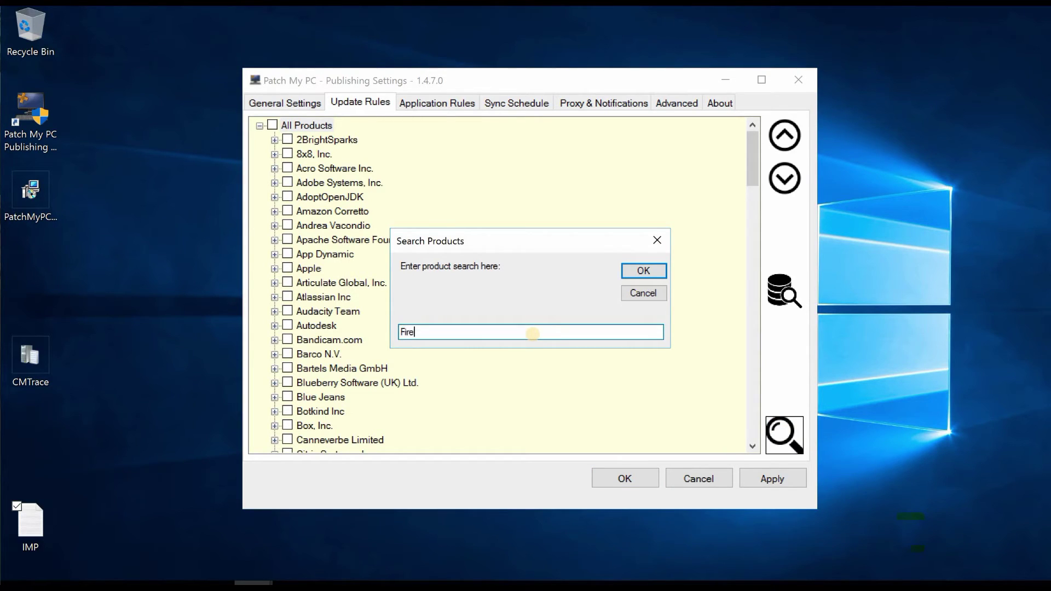
key(Return)
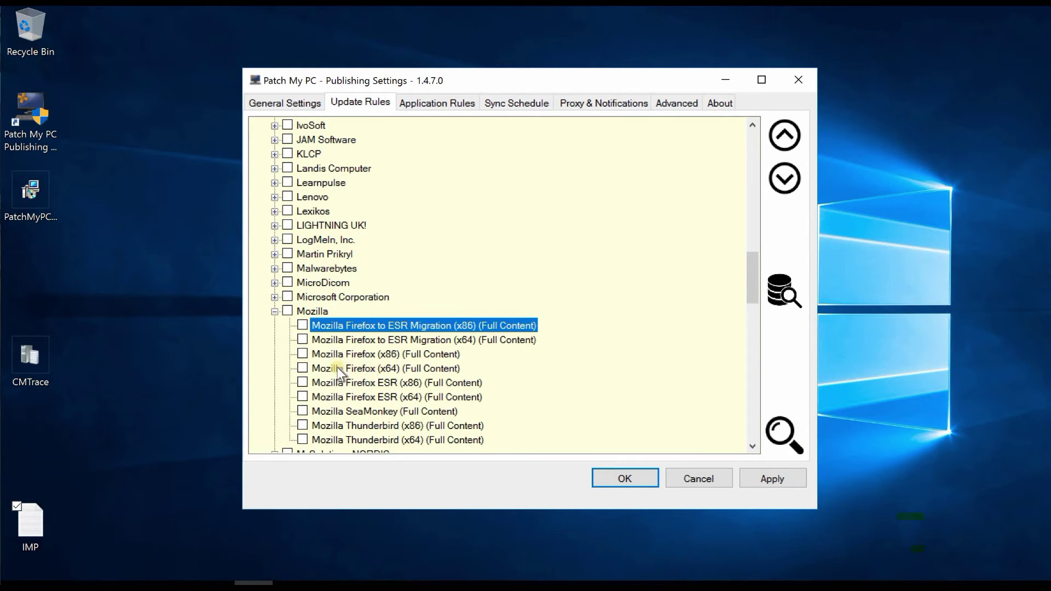
- Select Mozilla Firefox (x64) in the update rules and enable automatic creation of SCCM applications for initial installation
click(303, 365)
click(438, 104)
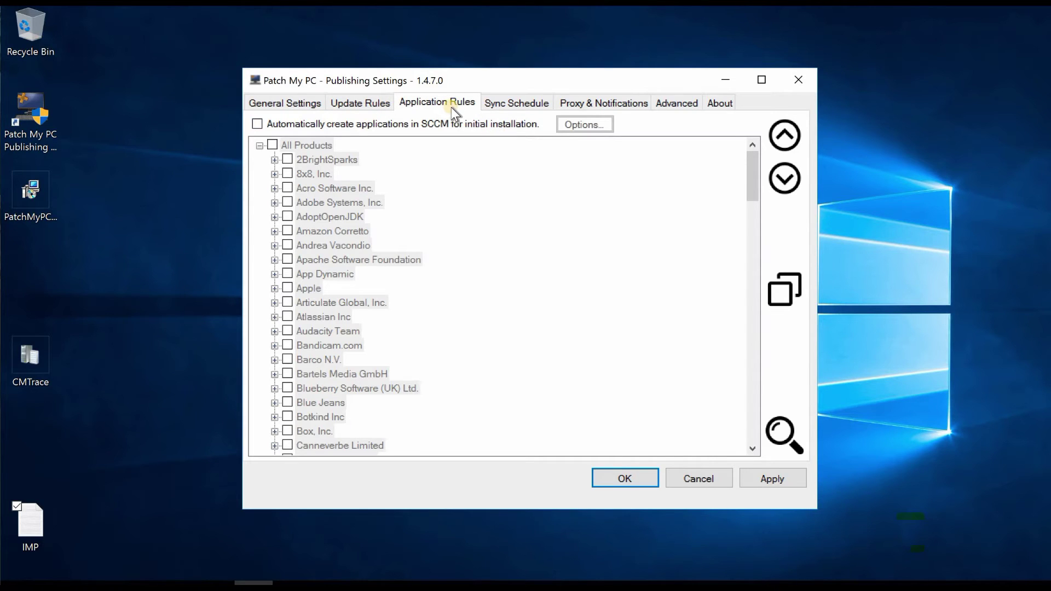
click(257, 124)
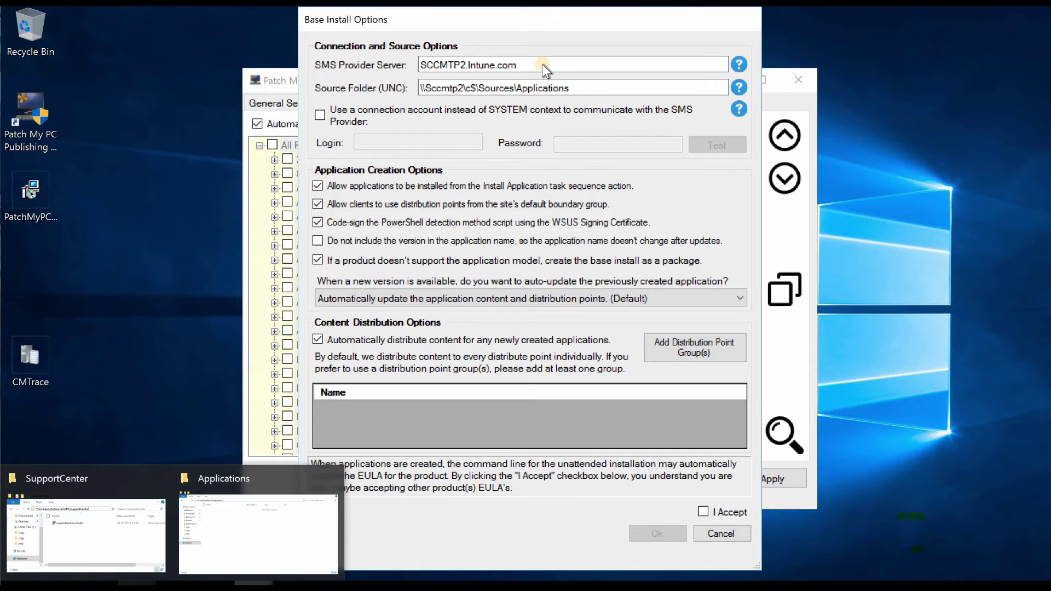
- Review the base install SMS provider server, source folder and the choices for auto-updating previously created applications
double_click(521, 65)
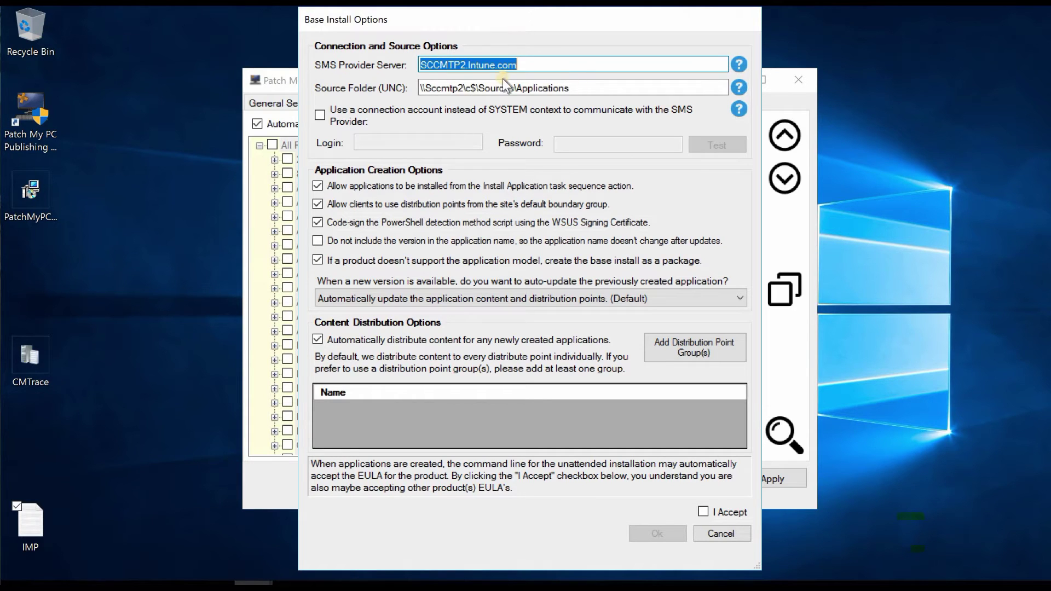
drag(579, 88, 420, 88)
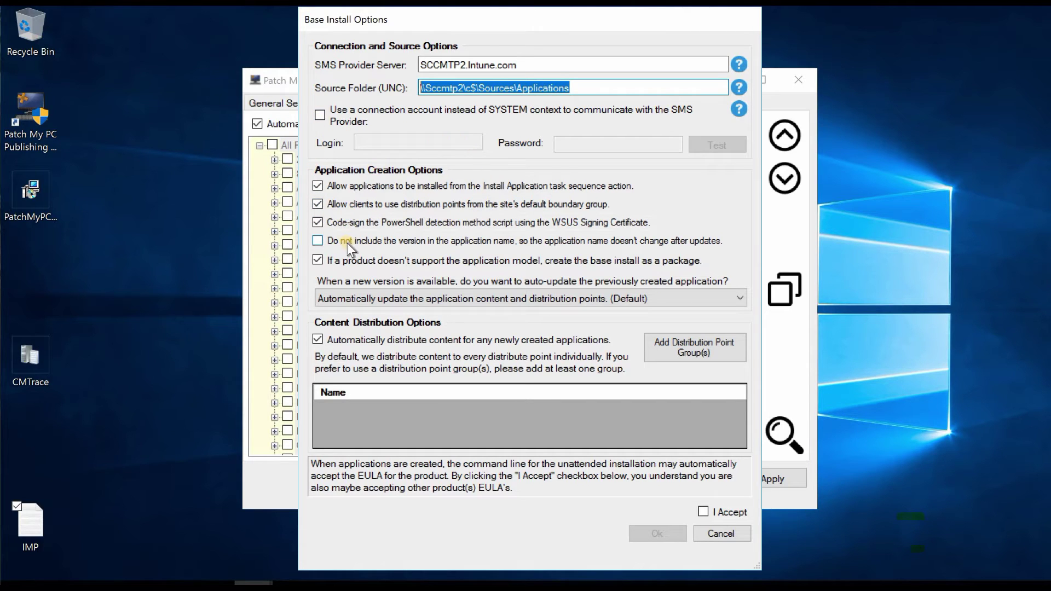
click(454, 299)
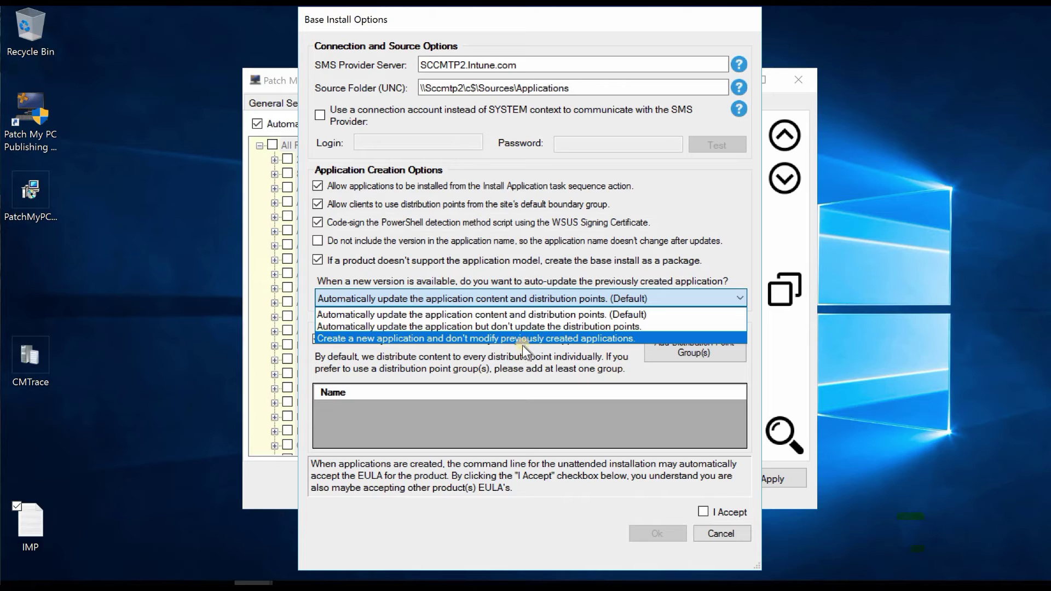
click(543, 300)
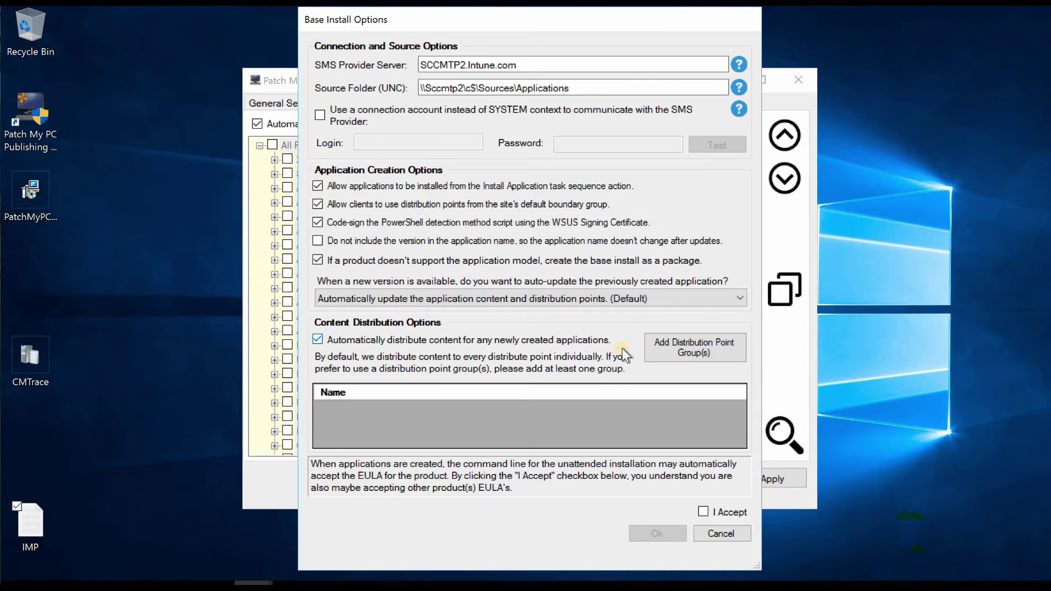
- Check the selectable distribution point groups without adding any, accept the EULA terms and save the base install options
click(698, 347)
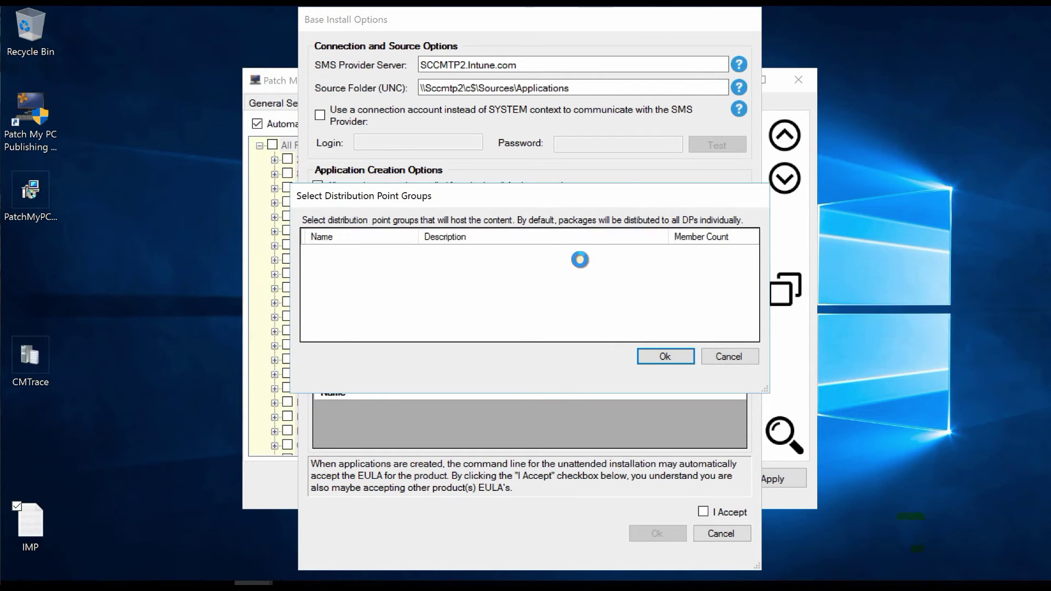
click(666, 357)
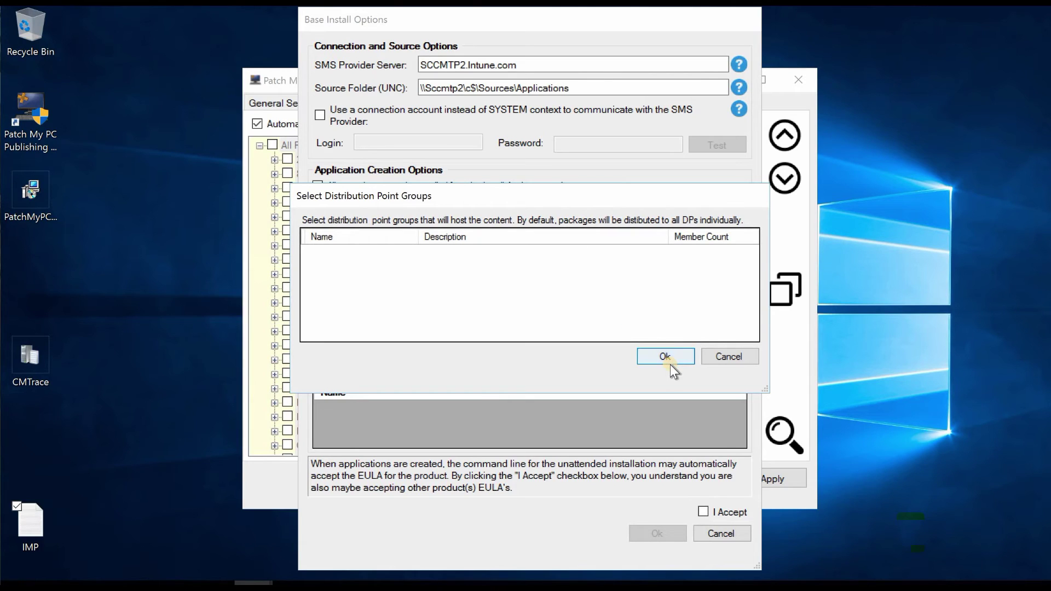
click(729, 355)
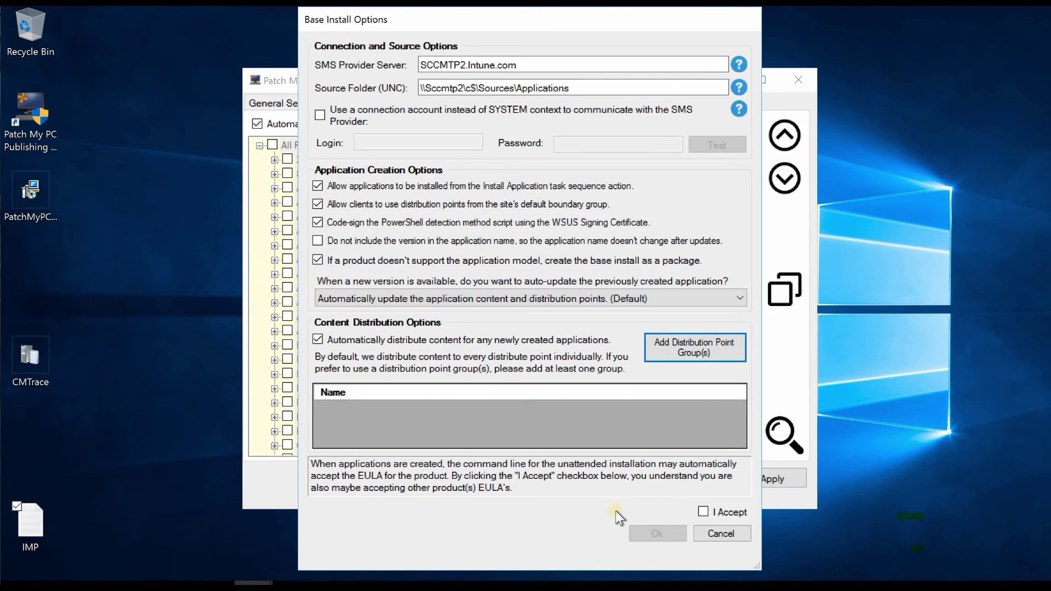
click(703, 511)
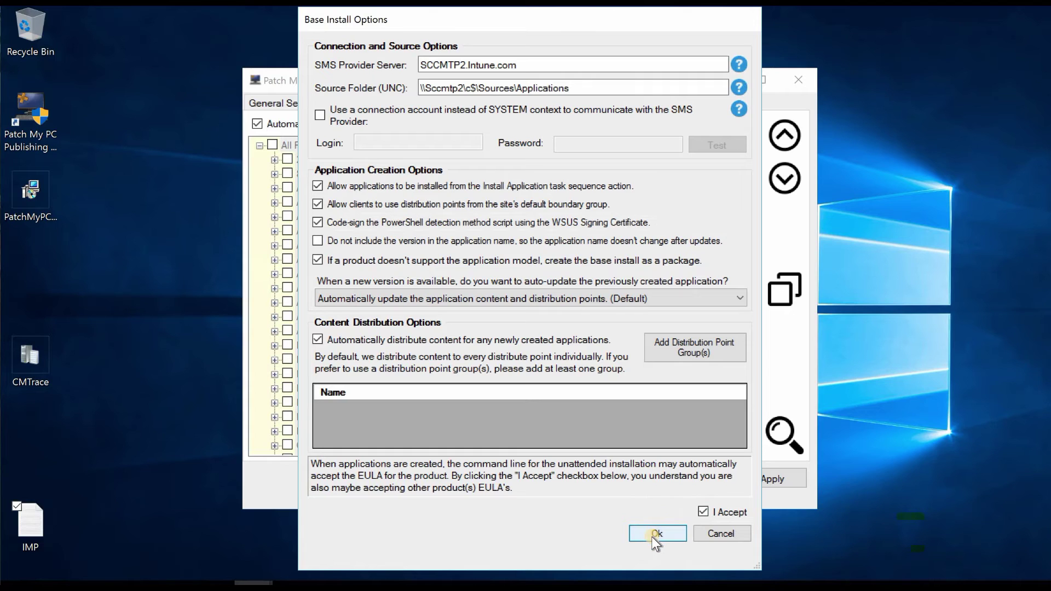
click(654, 534)
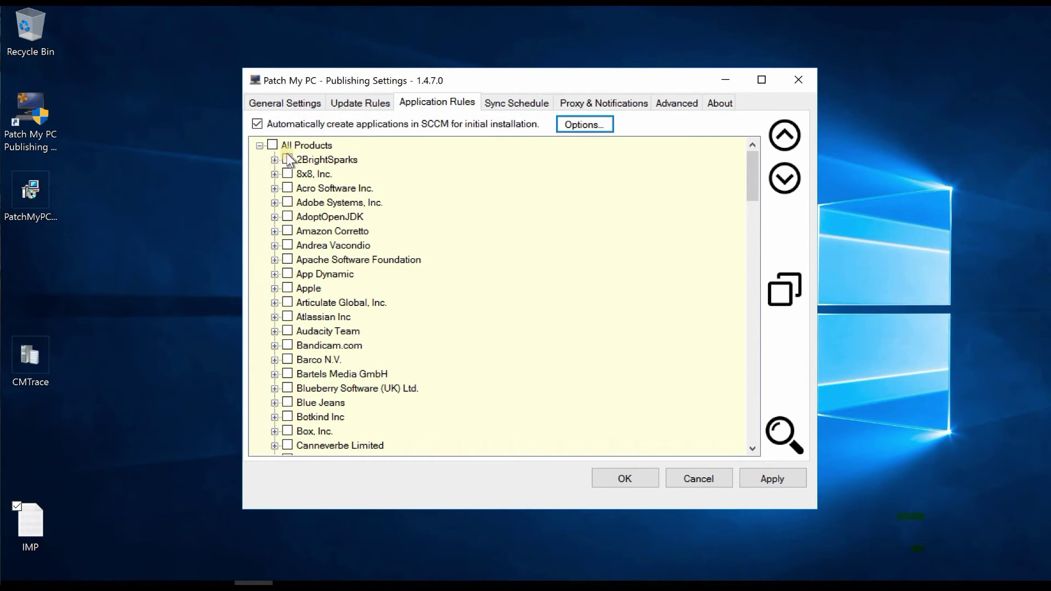
- Search the application rules for "Fire" and select Mozilla Firefox (x64)
click(784, 436)
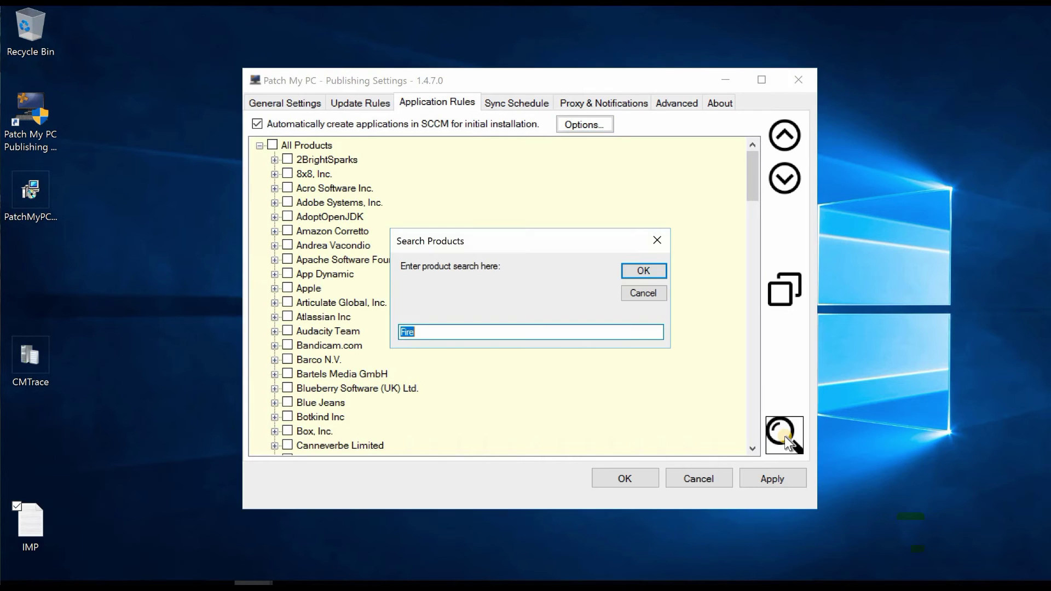
text(Fire)
key(Return)
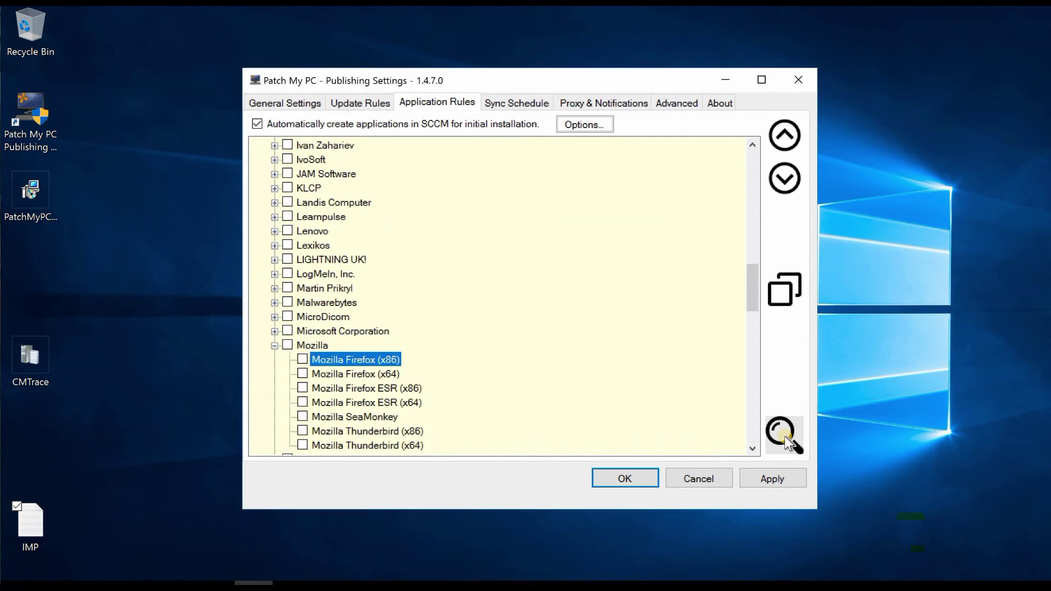
click(303, 374)
- Enable desktop shortcut deletion and Disable self-updater recursively for All Products in the update rules
click(349, 105)
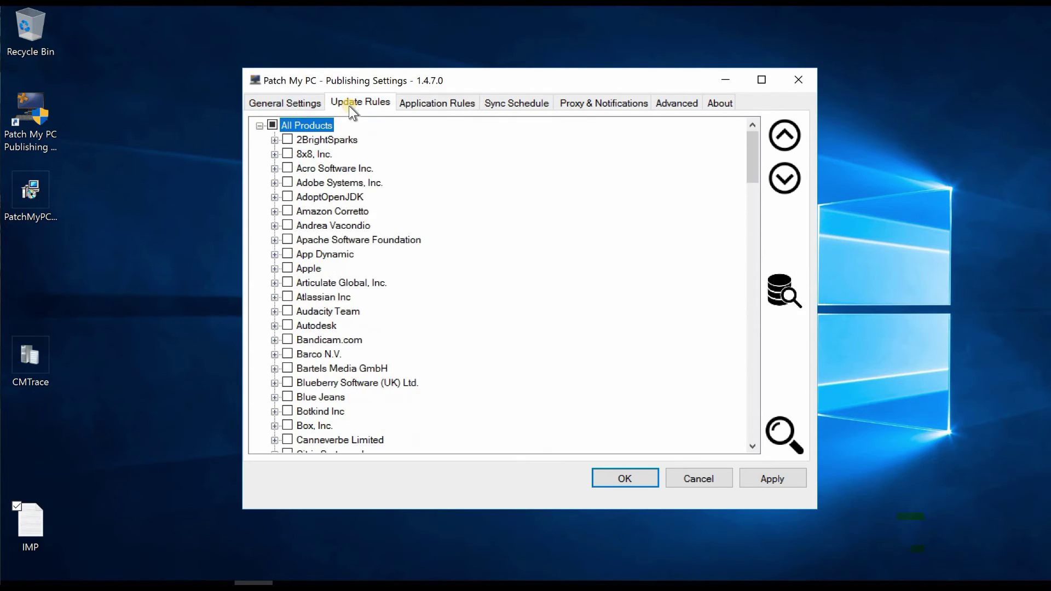
right_click(321, 129)
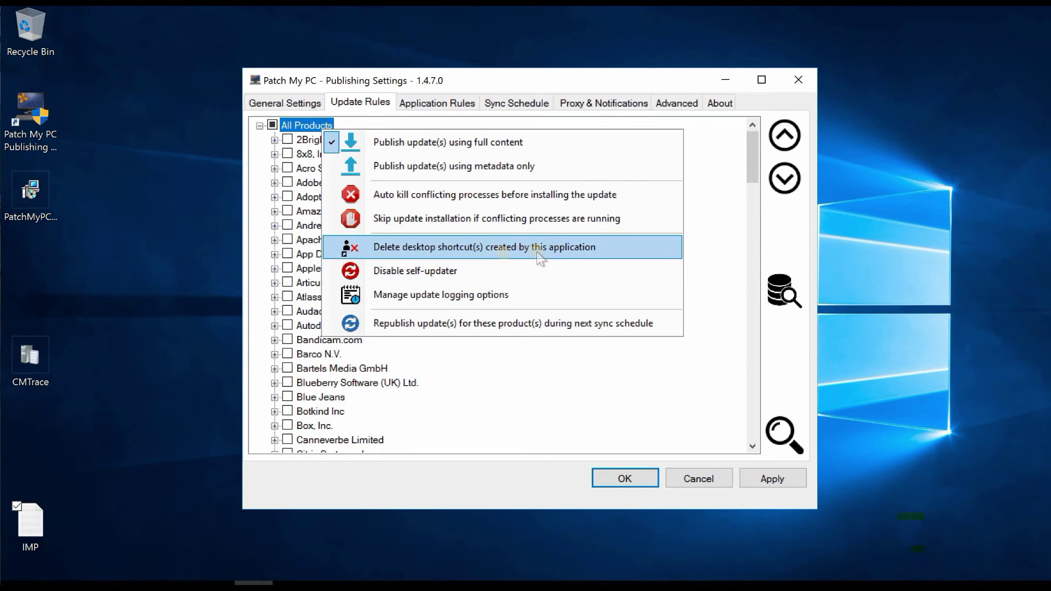
click(480, 251)
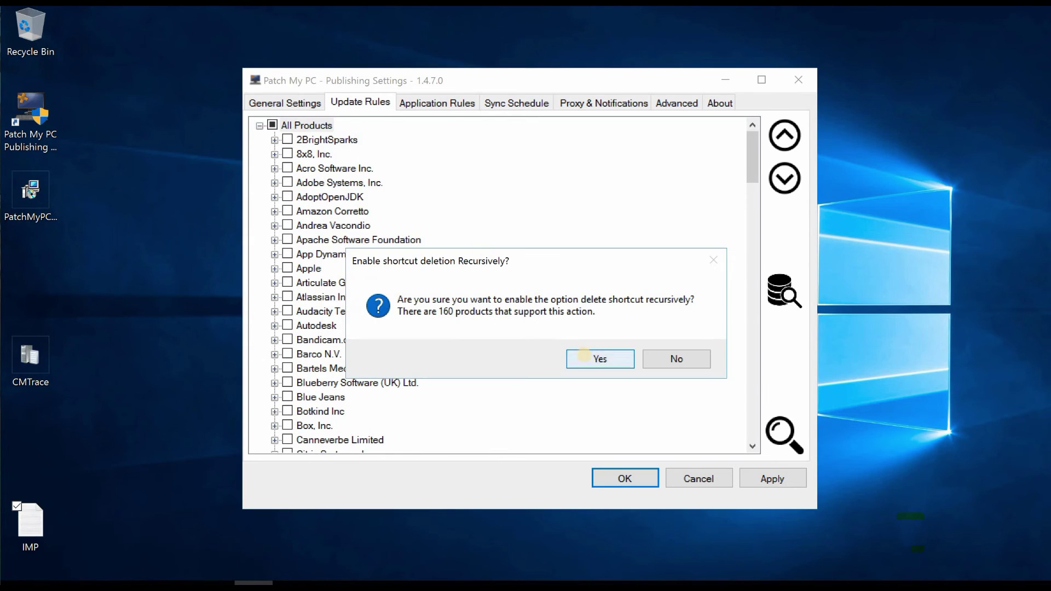
click(617, 359)
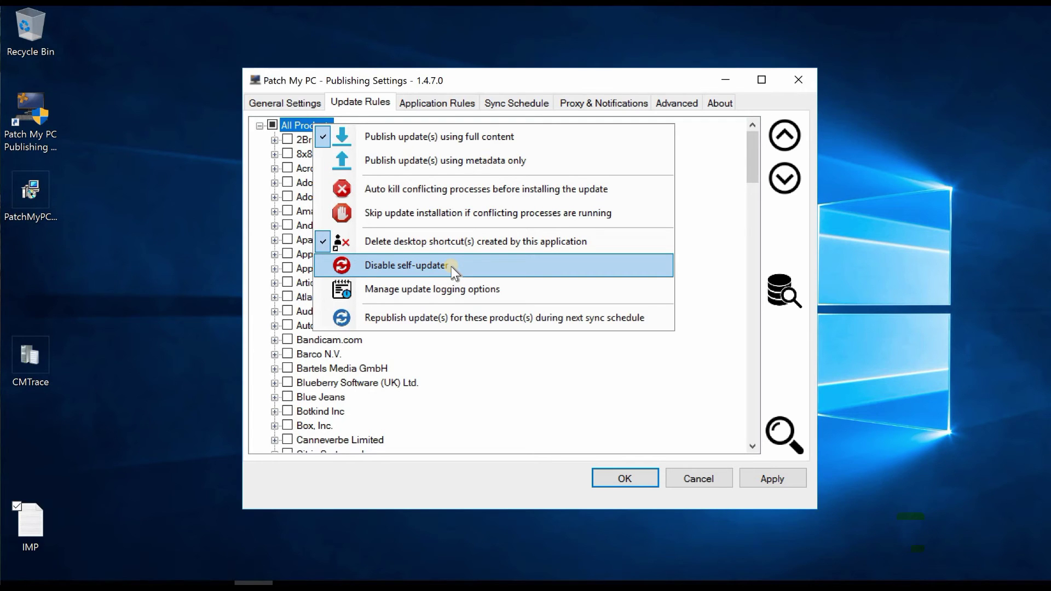
click(401, 267)
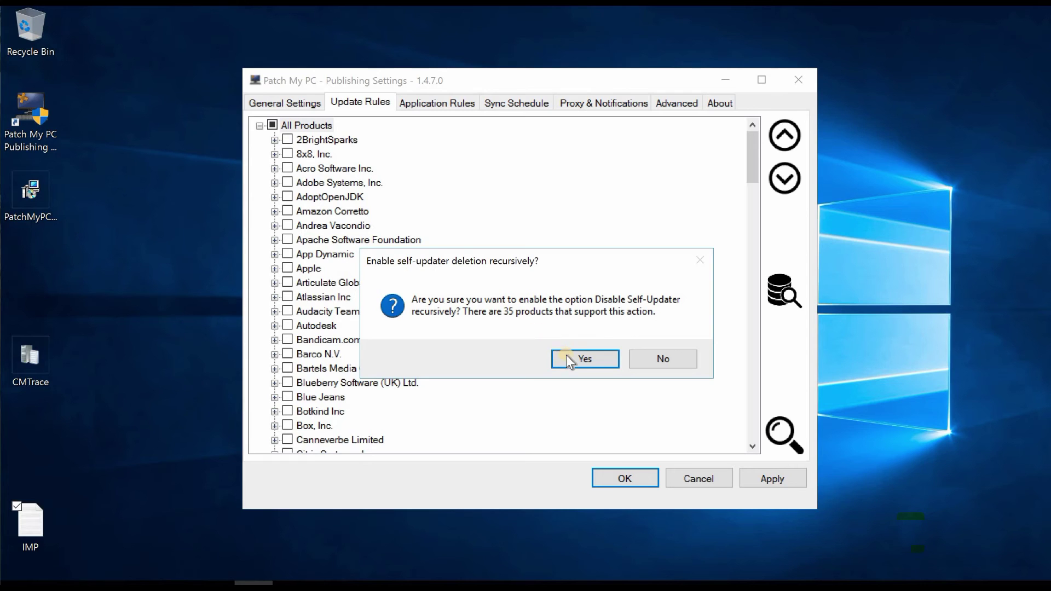
click(566, 356)
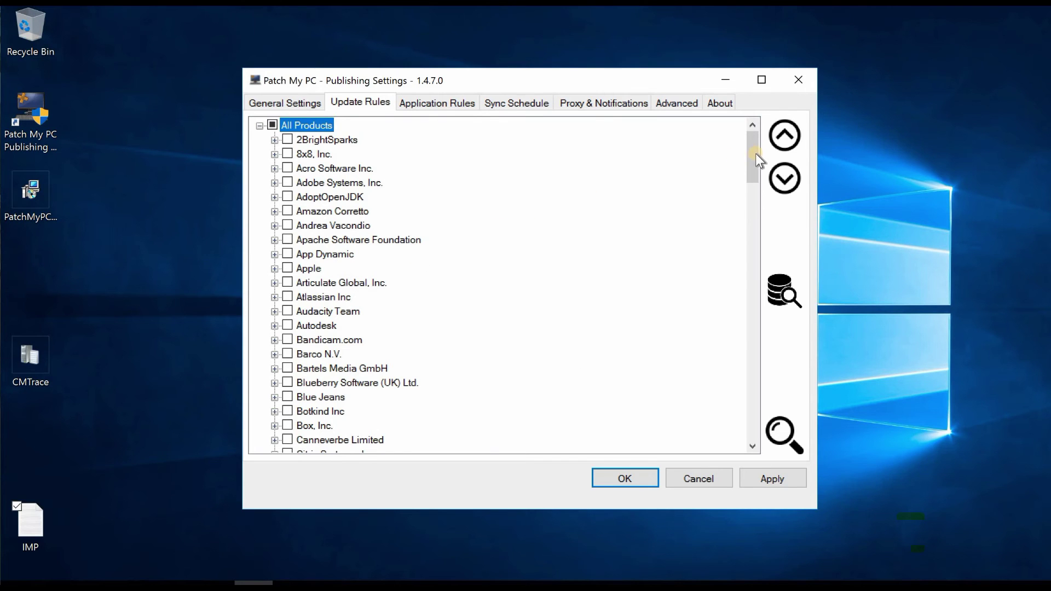
- Try replacing the update log folder path for All Products with SCCMTP2.Intune.com, and cancel the logging options
drag(751, 190, 732, 145)
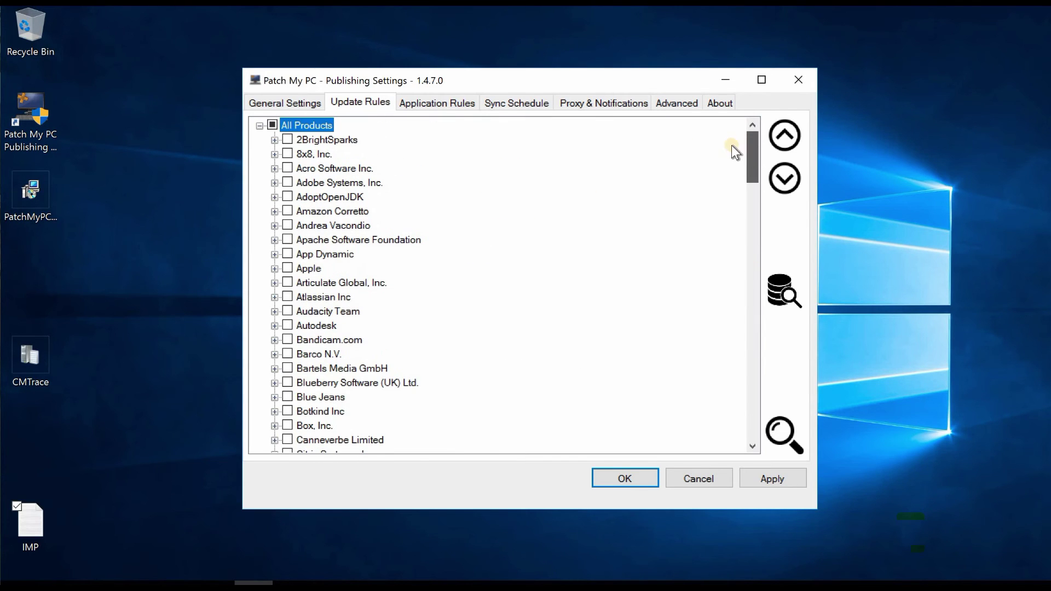
right_click(314, 128)
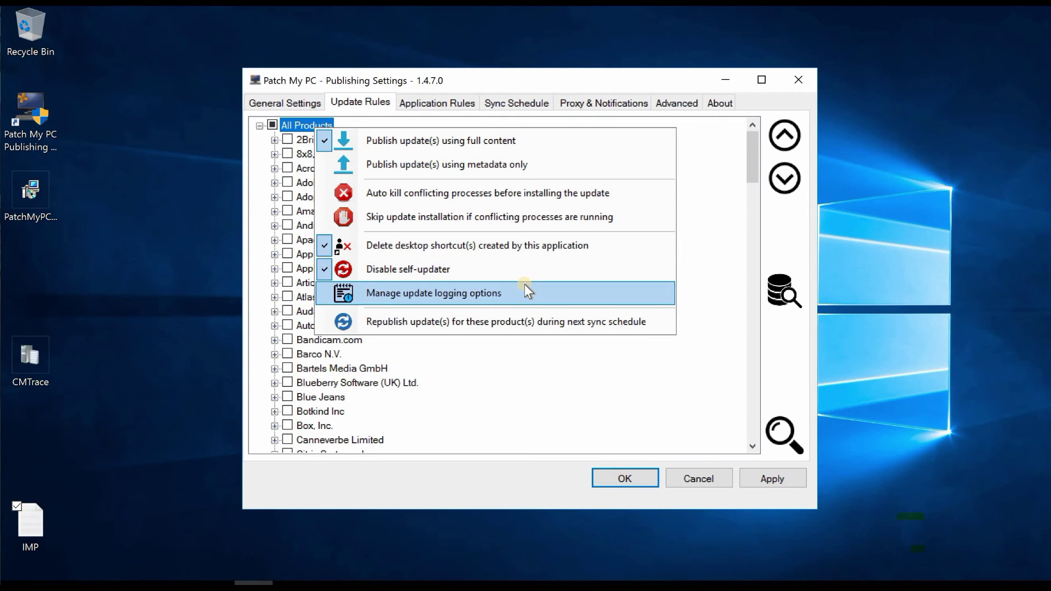
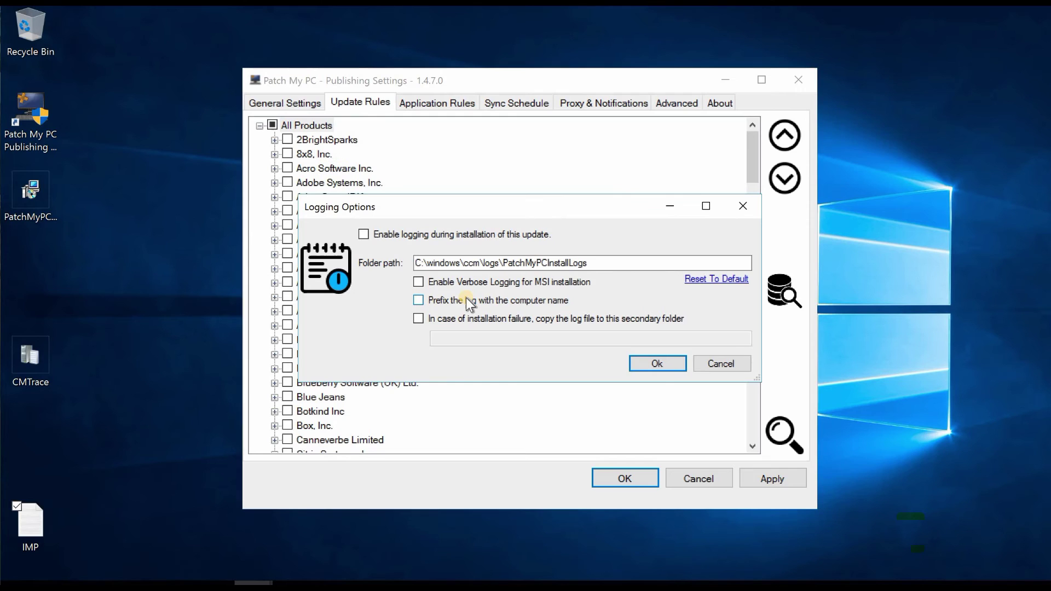
drag(622, 265, 395, 264)
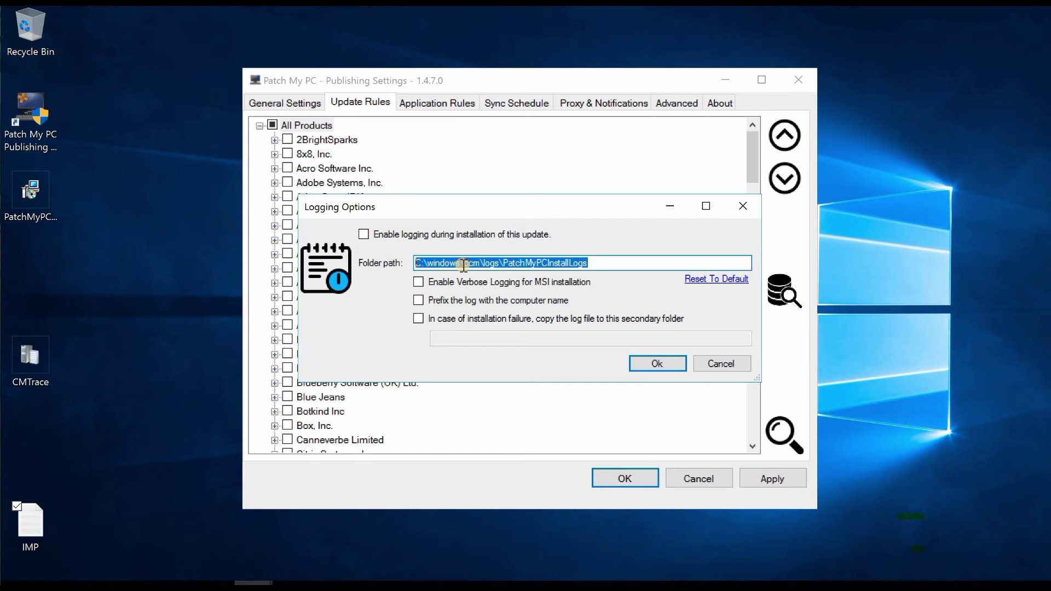
text(SCCMTP2.Intune.com)
drag(498, 263, 415, 263)
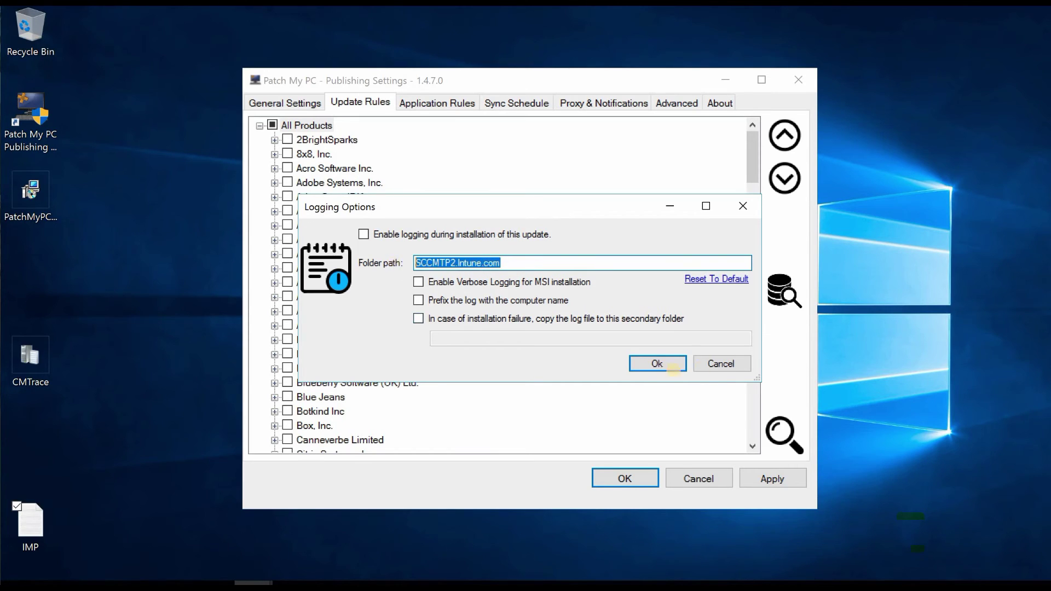
click(720, 364)
- Review the custom pre/post update script options for Mozilla Firefox (x64) in the update rules without adding a script
drag(747, 168, 744, 302)
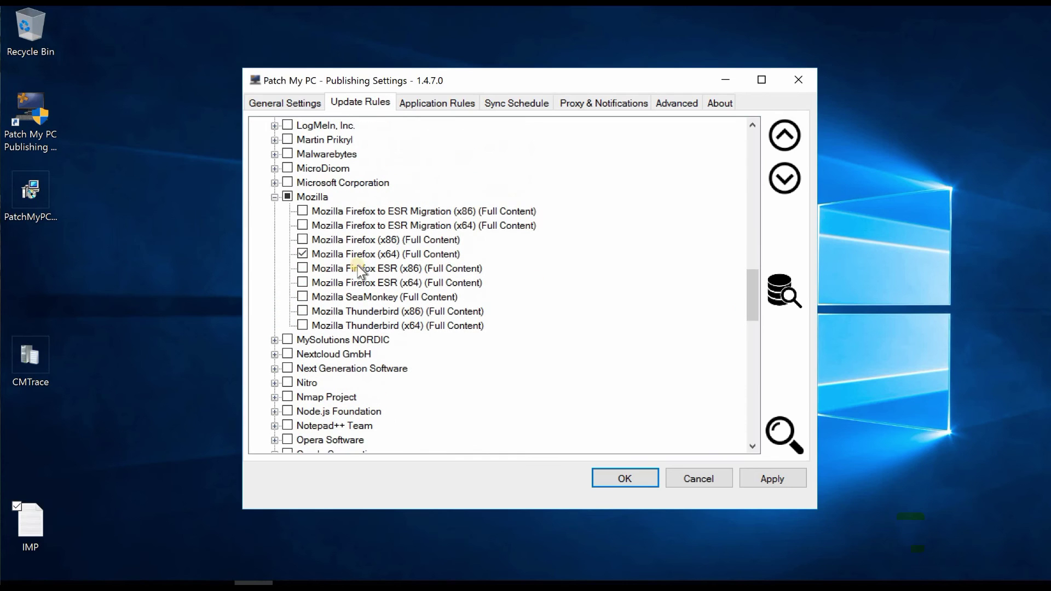
right_click(351, 254)
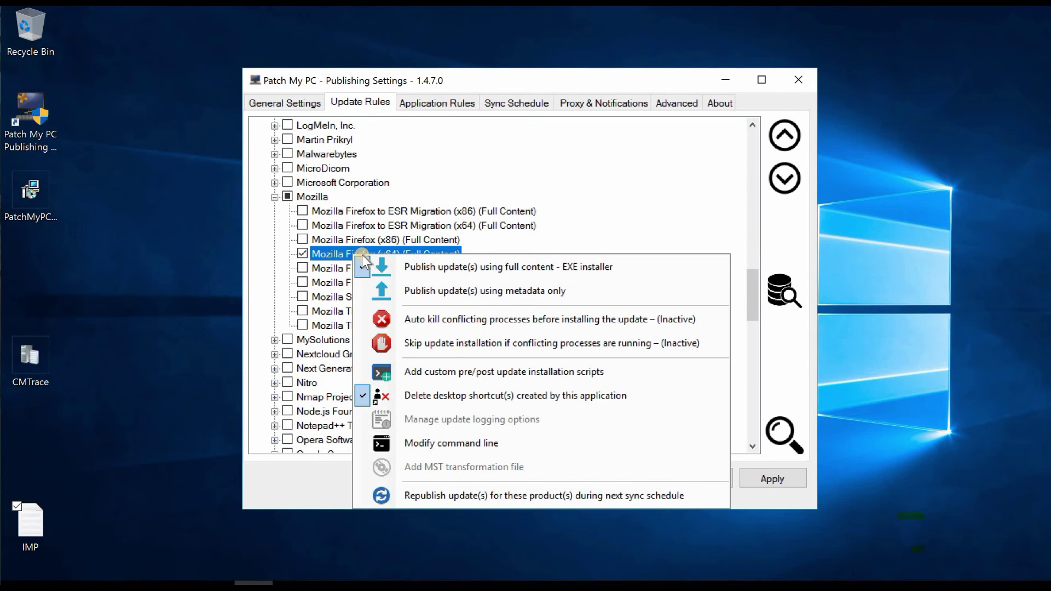
click(450, 377)
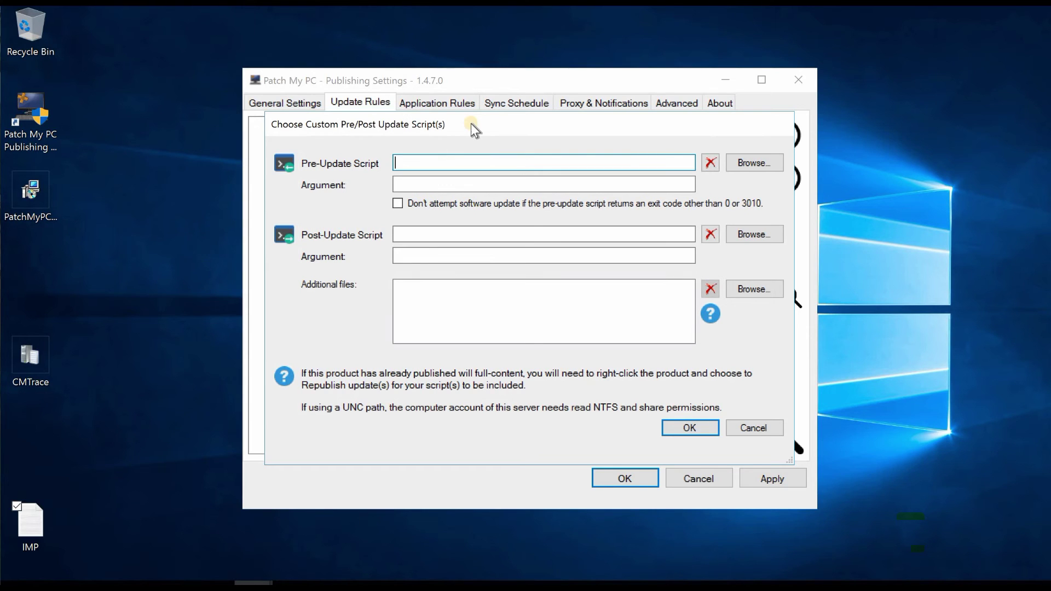
drag(477, 124, 496, 183)
click(758, 490)
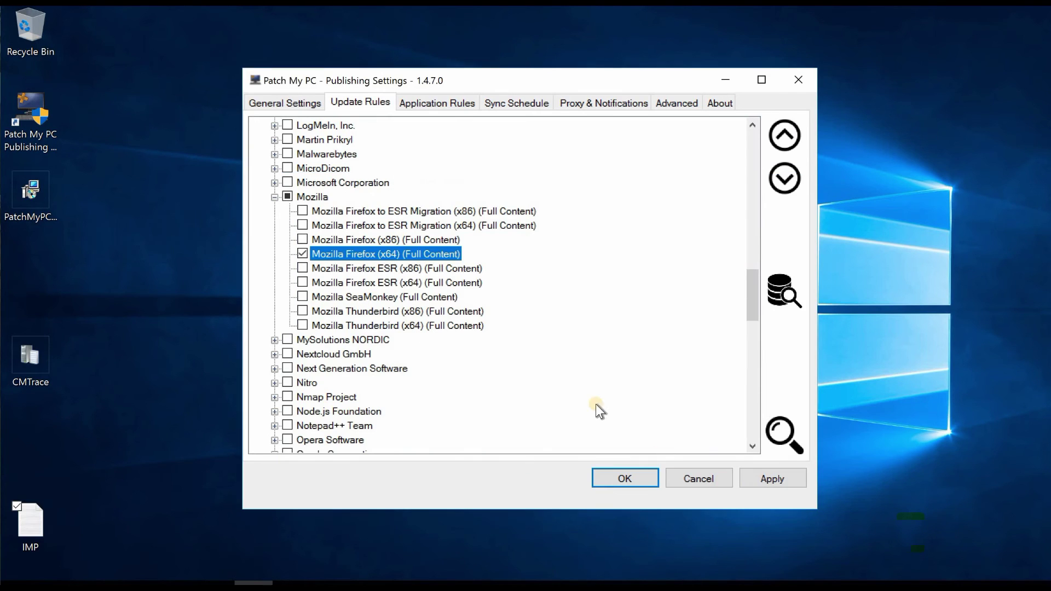
- Review the additional command-line argument option for the Mozilla Firefox (x64) update and leave it without adding any
right_click(409, 257)
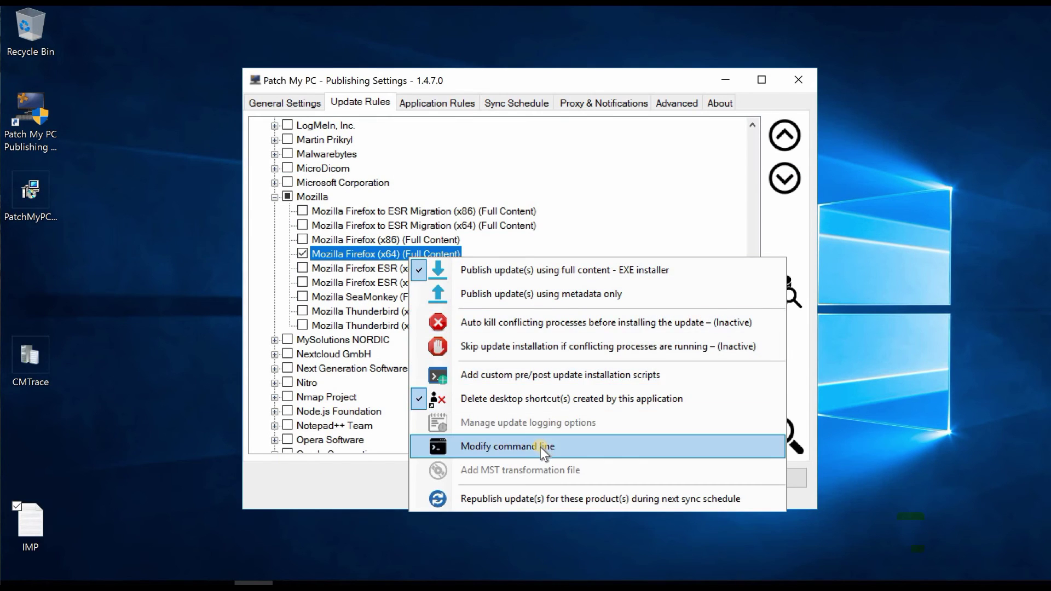
click(523, 447)
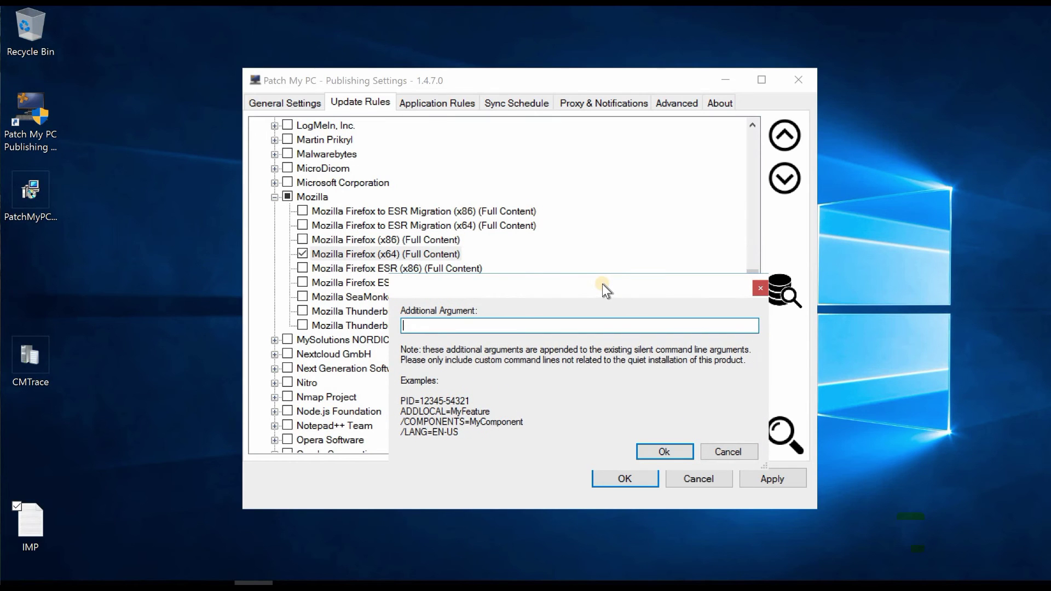
drag(552, 288, 549, 277)
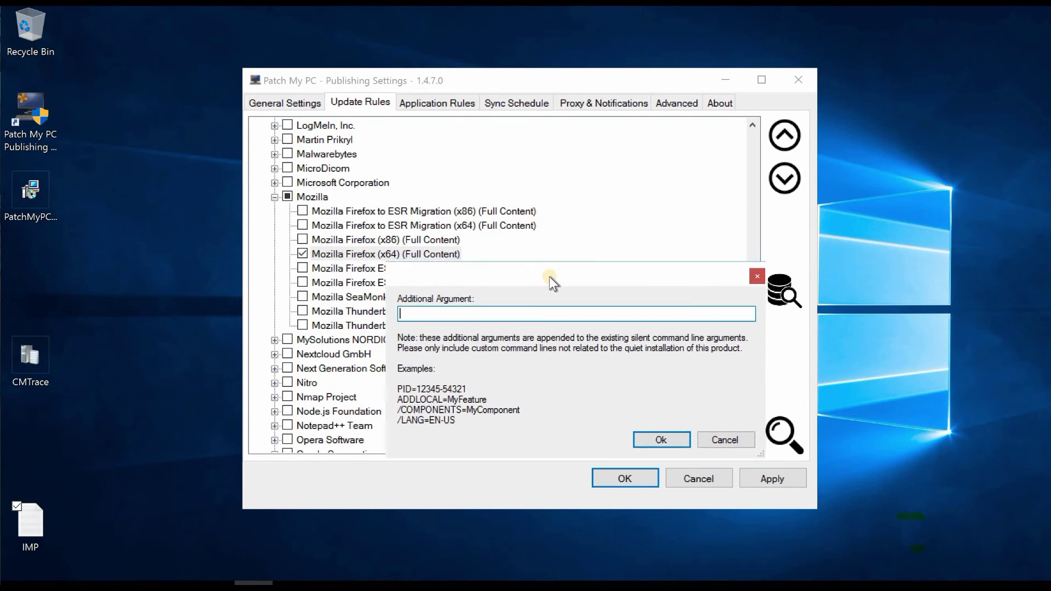
click(731, 439)
- Review the customization options offered for Mozilla Firefox (x64) in the application rules
click(438, 103)
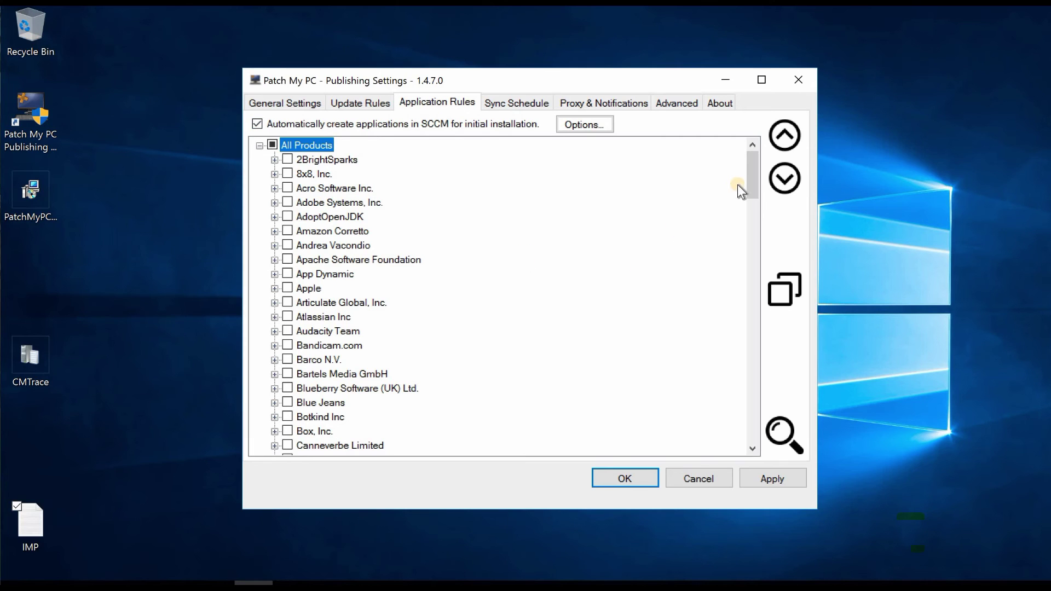
drag(750, 184, 750, 308)
click(274, 259)
click(302, 288)
right_click(334, 290)
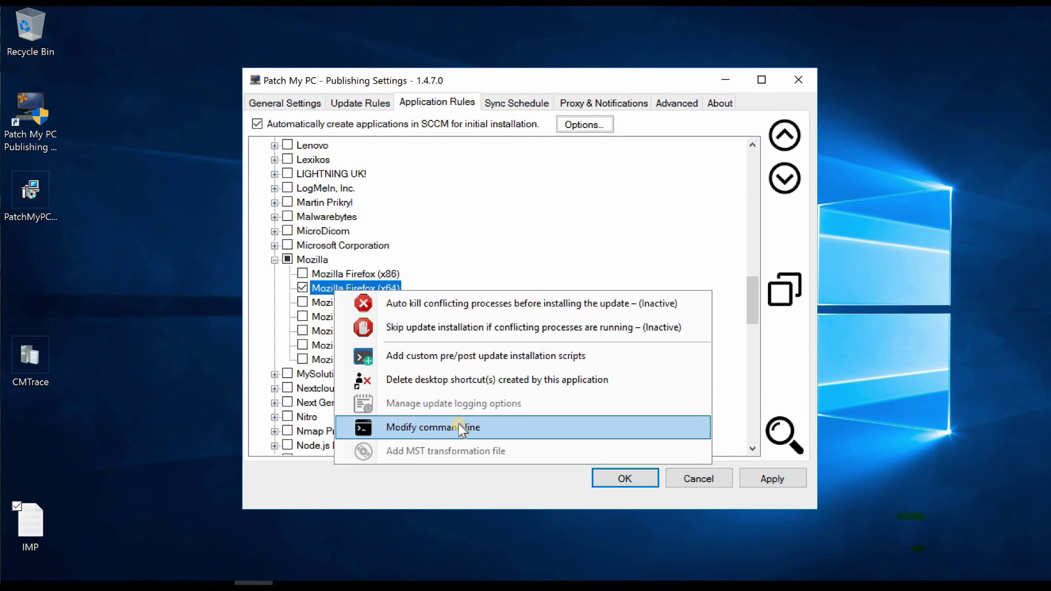
click(480, 211)
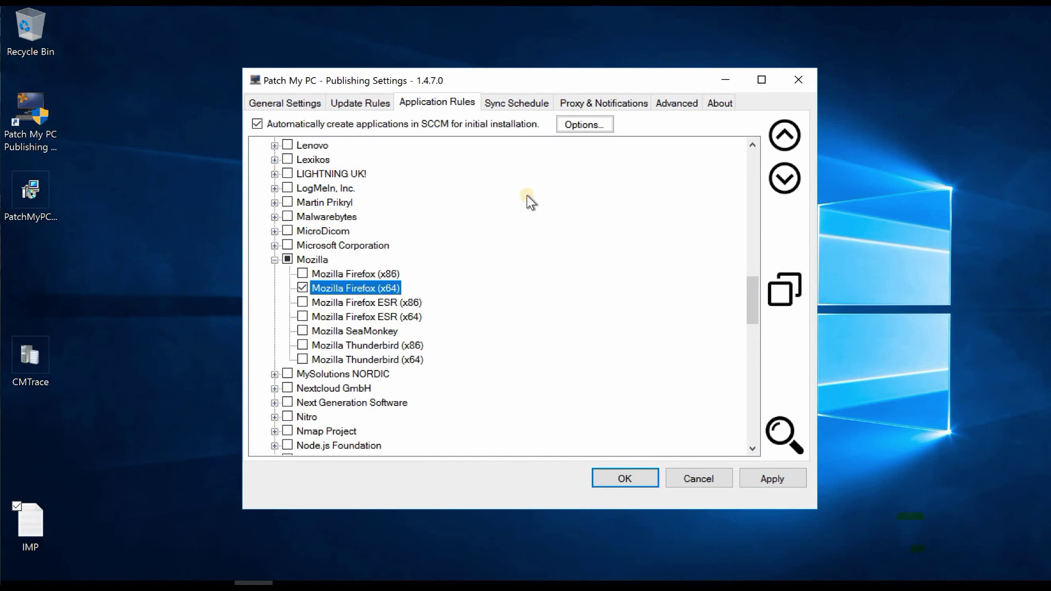
- Enable triggering an SCCM software update point sync when new third-party updates are published
click(518, 102)
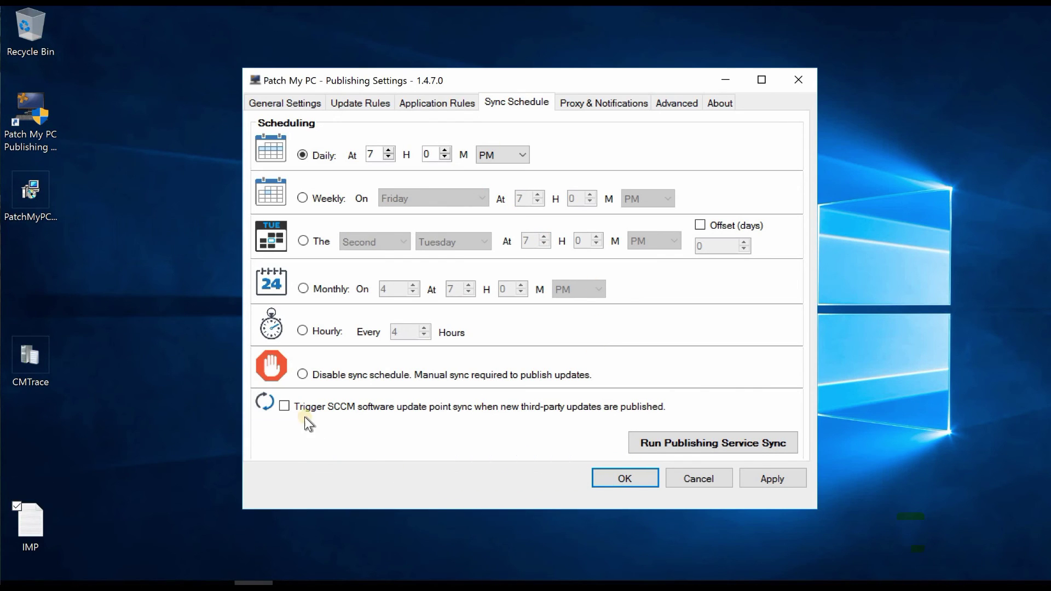
click(285, 406)
- Review the proxy URL and authentication options, keeping the setting at Don't use proxy
click(590, 103)
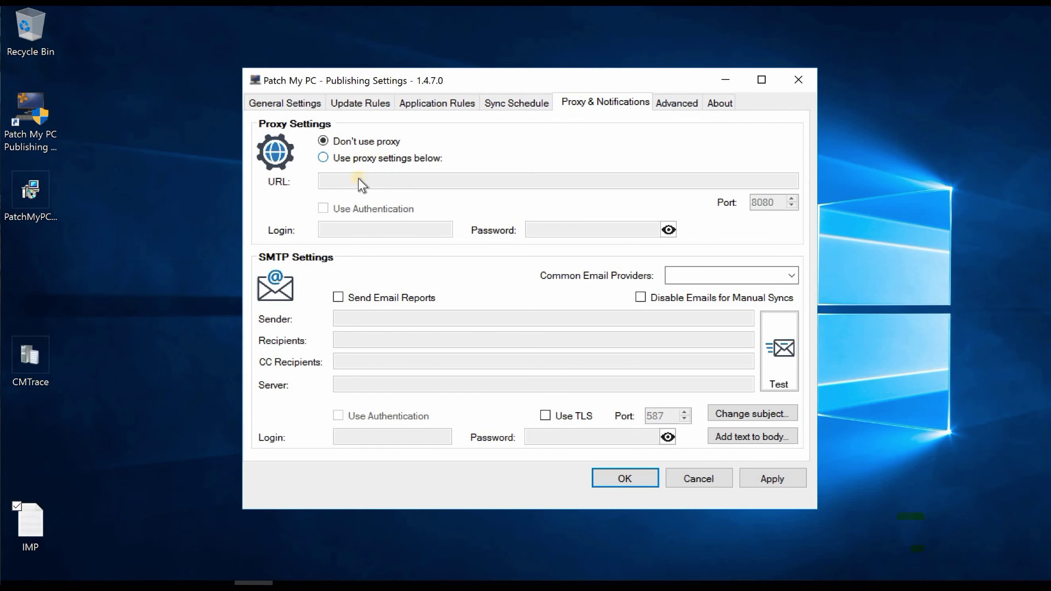
click(398, 159)
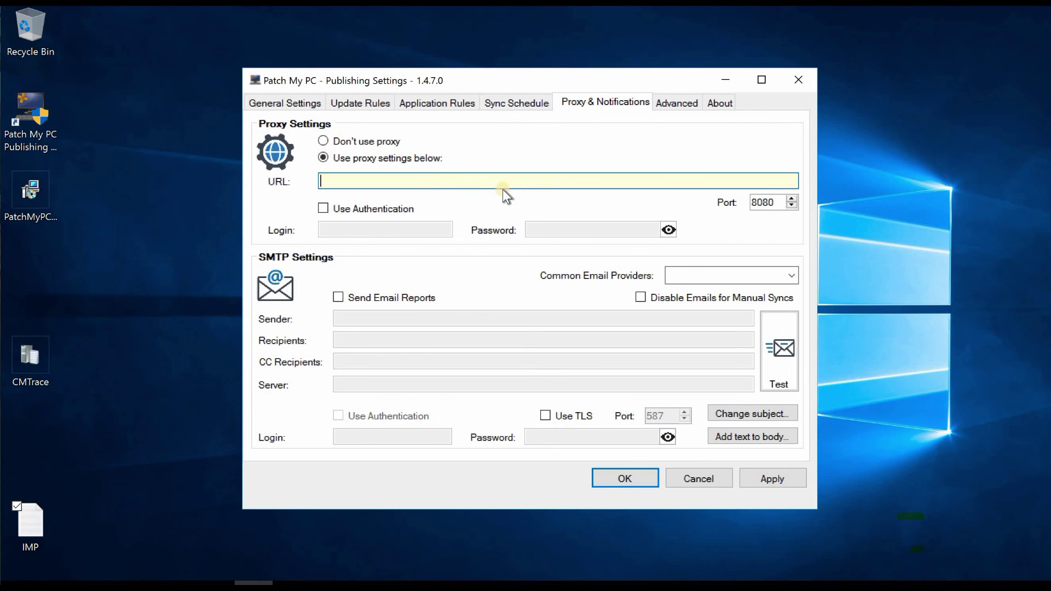
click(443, 183)
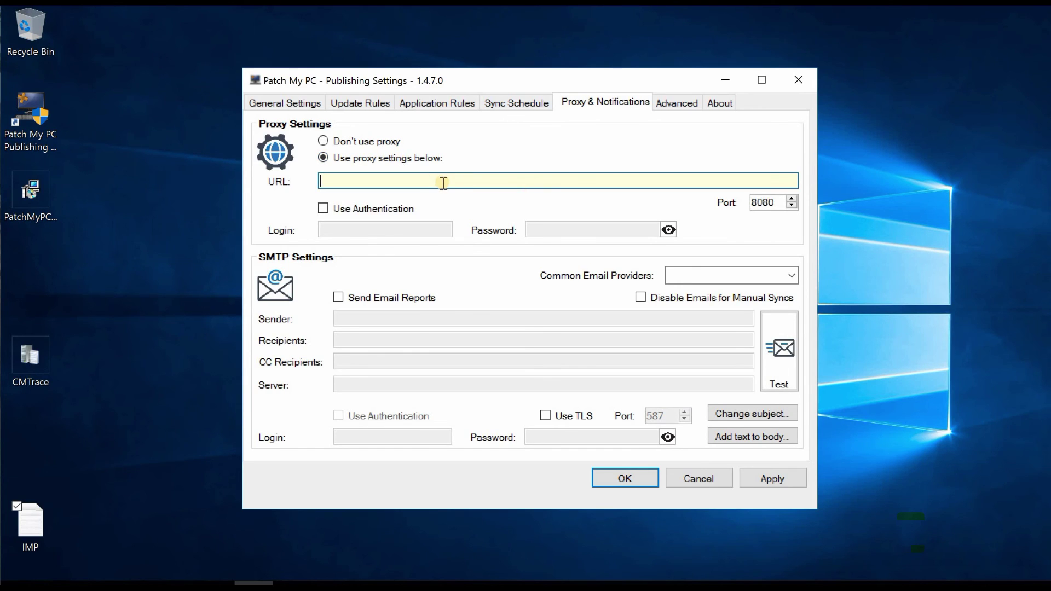
click(323, 208)
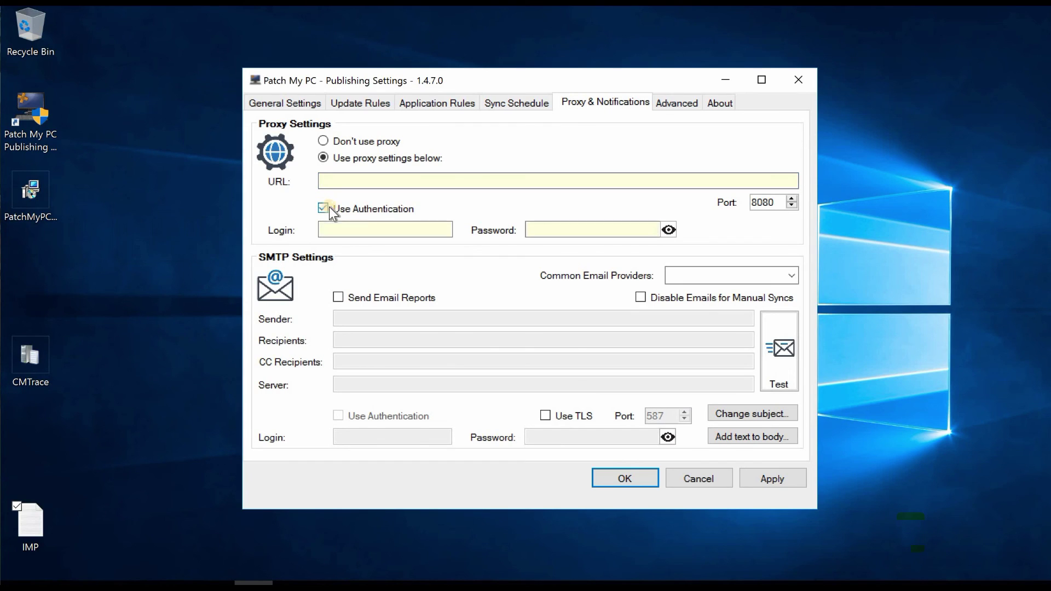
click(323, 208)
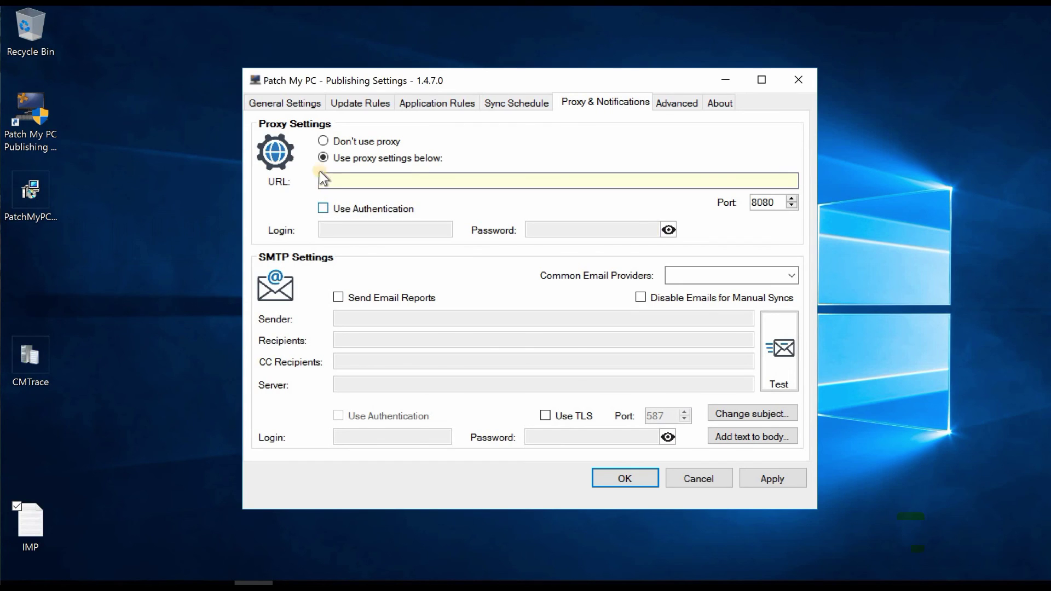
click(322, 140)
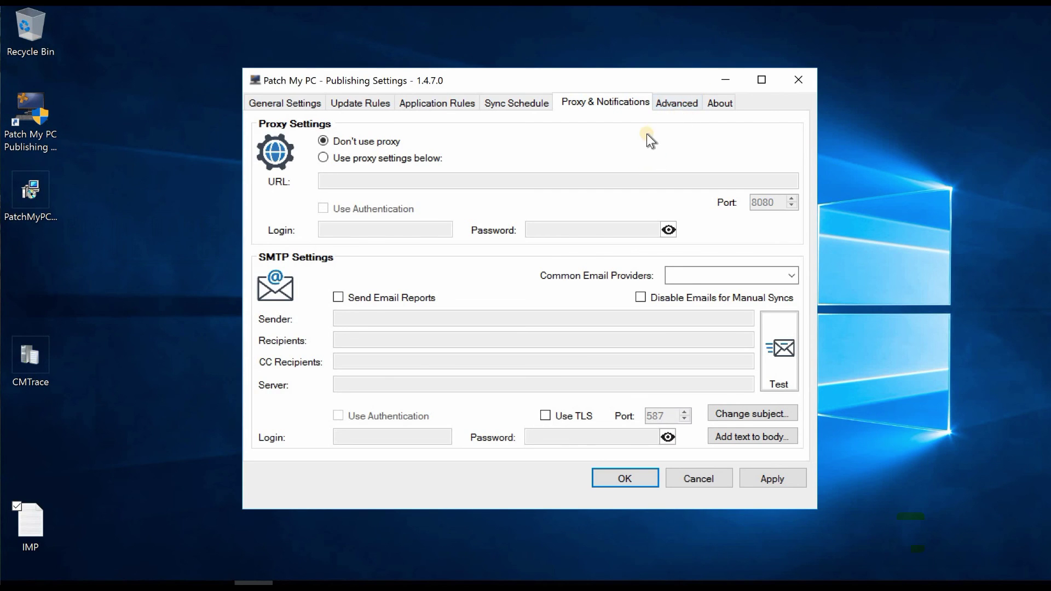
- Run the publishing service sync manually from the sync schedule settings and close the notice
click(708, 103)
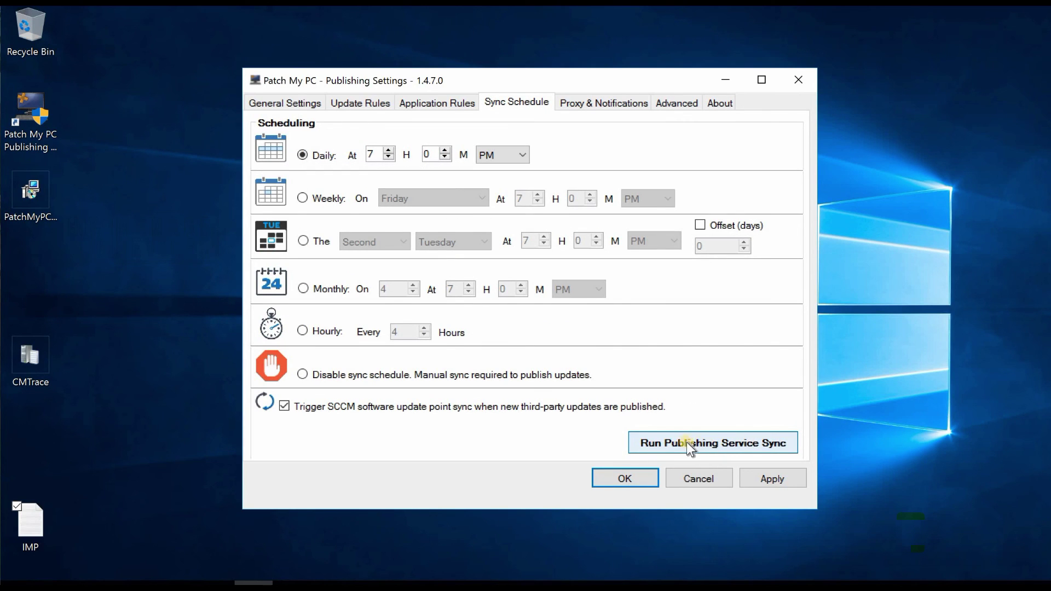
click(684, 443)
click(644, 445)
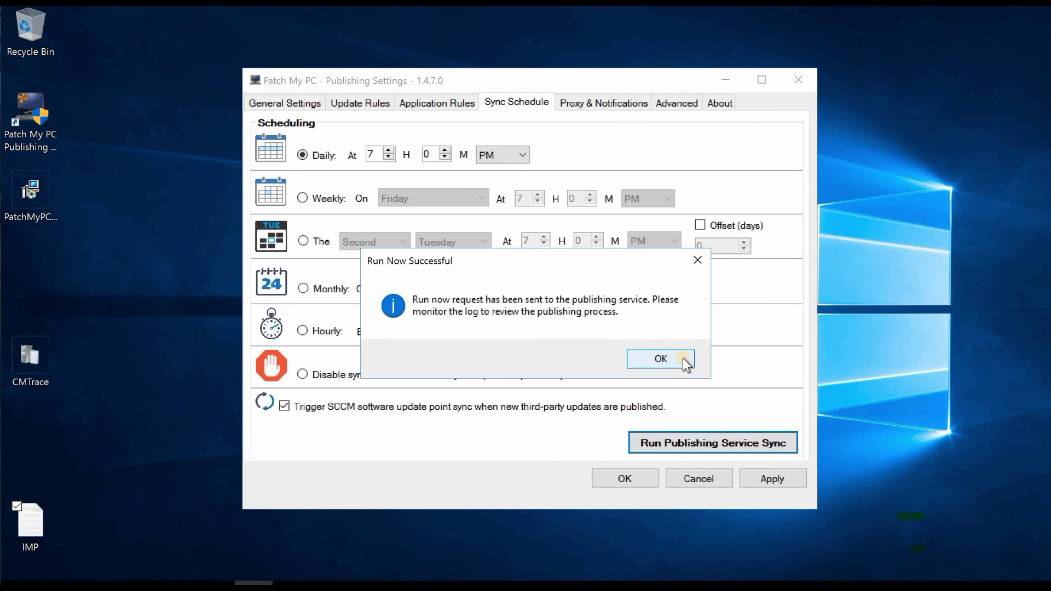
click(682, 358)
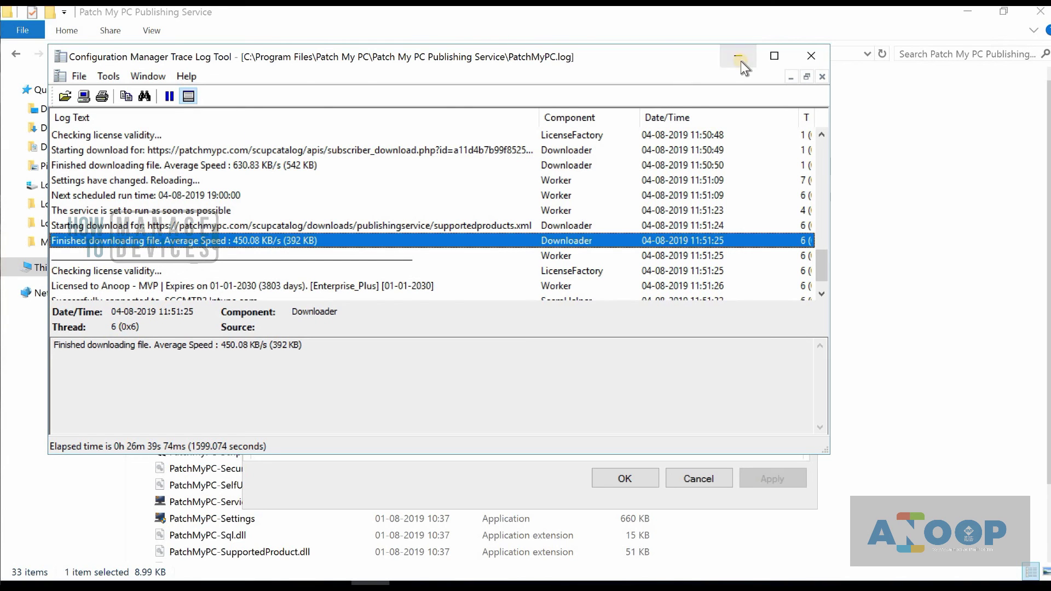
- Show the Patch My PC Publishing Service folder path and open its PatchMyPC log file in the trace log tool
click(740, 60)
click(729, 83)
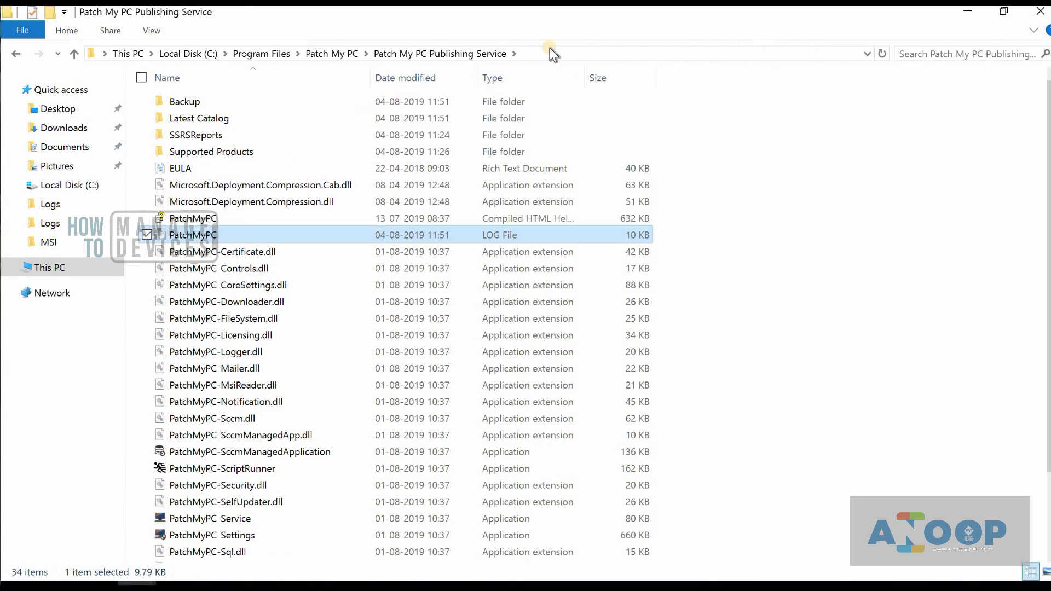
click(549, 47)
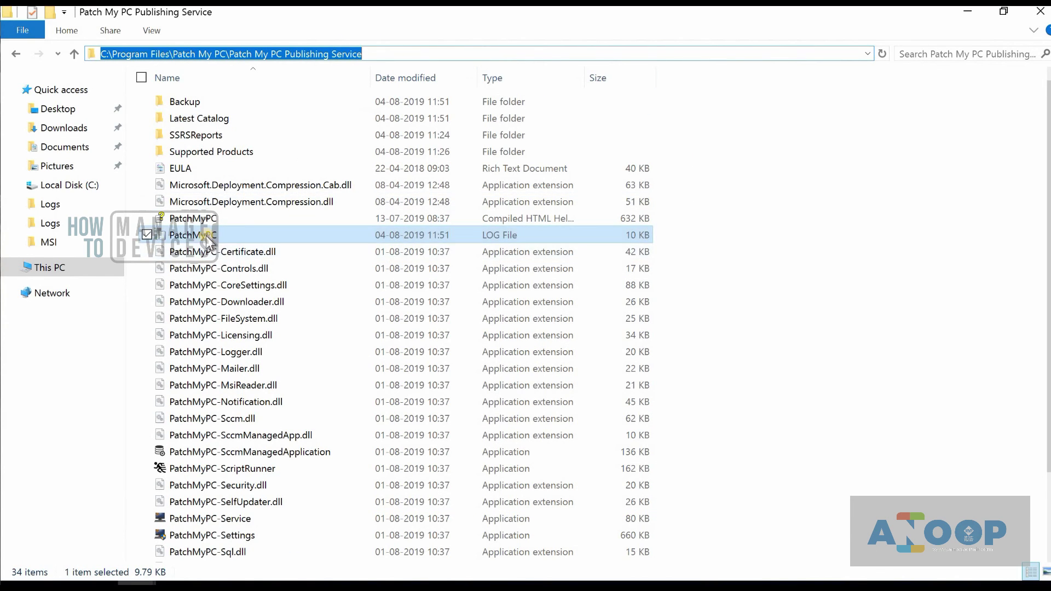
mouse_move(204, 236)
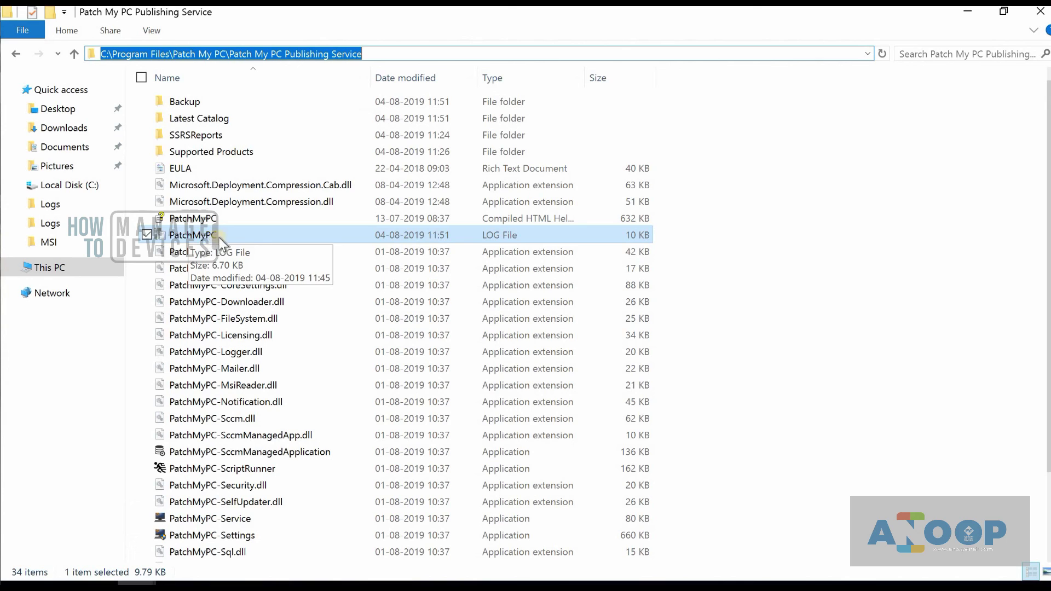
double_click(293, 232)
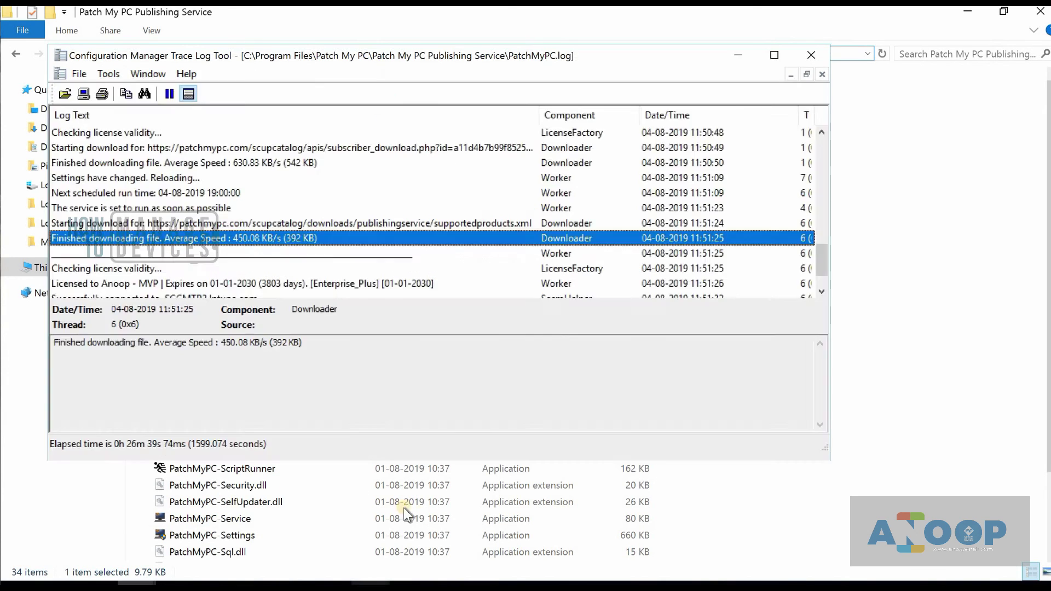
- Examine the latest PatchMyPC.log entries on the license check, SCCM site version, catalog download and publishing progress
key(Down)
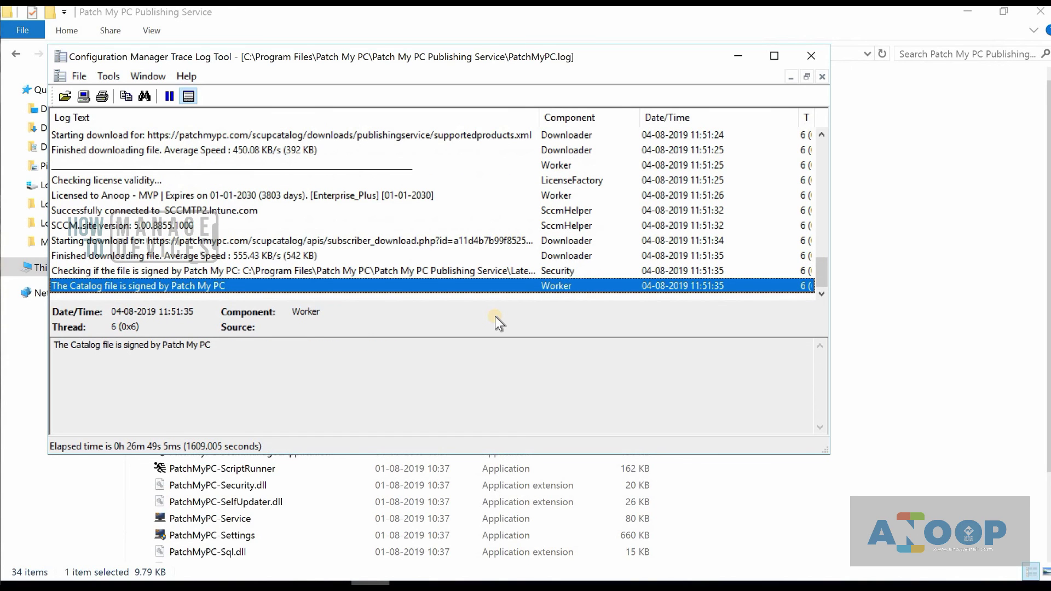
click(288, 195)
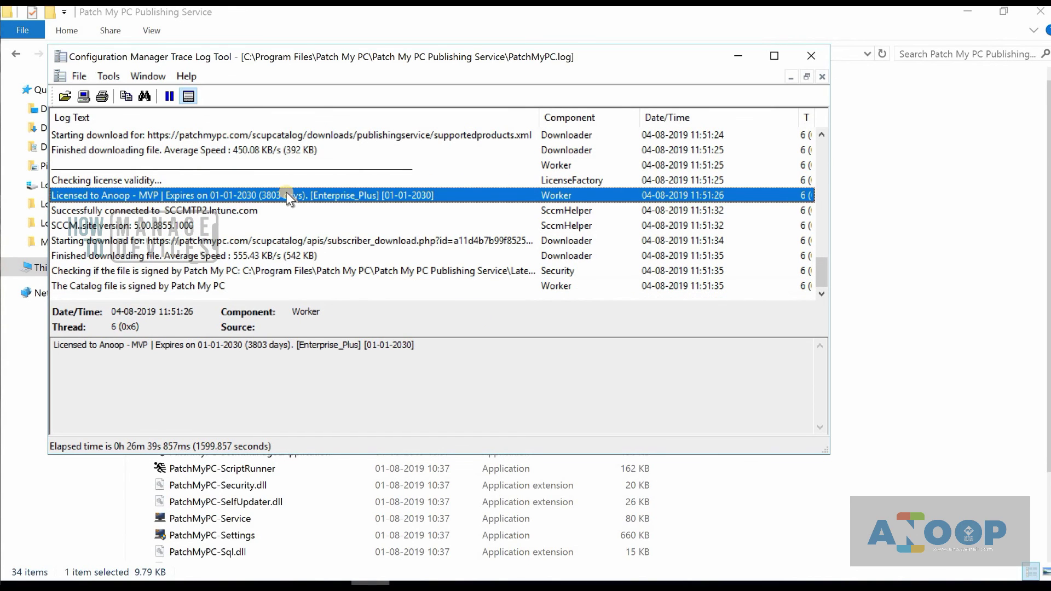
click(189, 226)
click(256, 241)
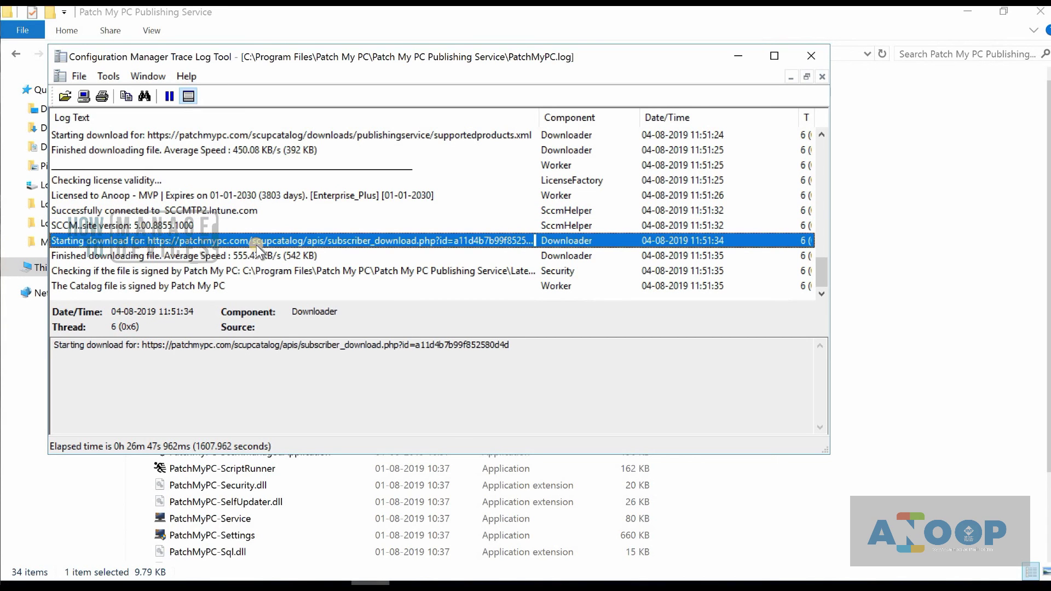
key(Down)
key(Down)
key(Down)
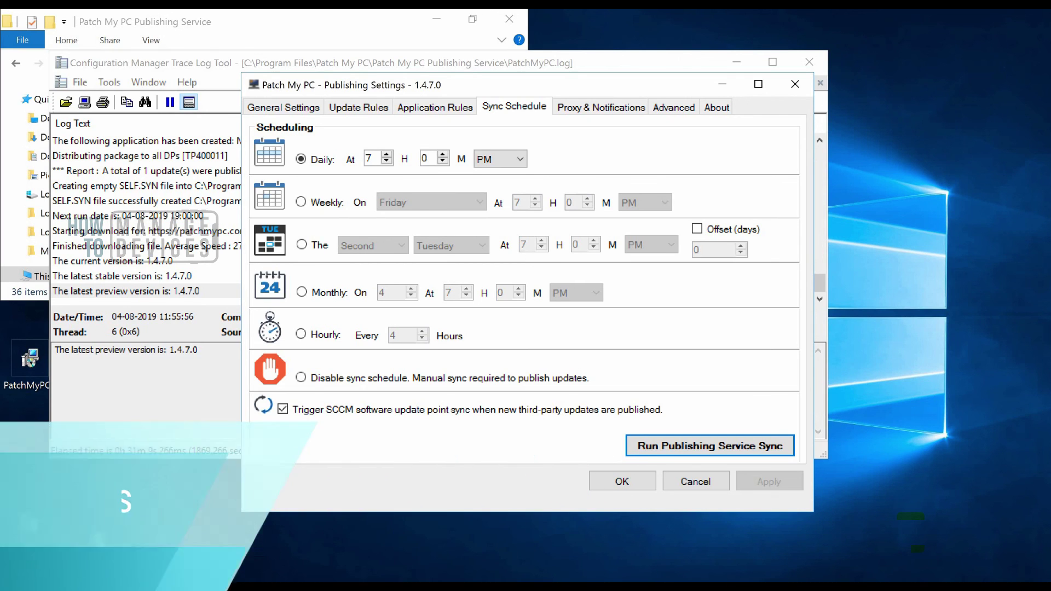
- Revisit the application rules, sync schedule and proxy settings, and open the advanced publishing settings
click(435, 107)
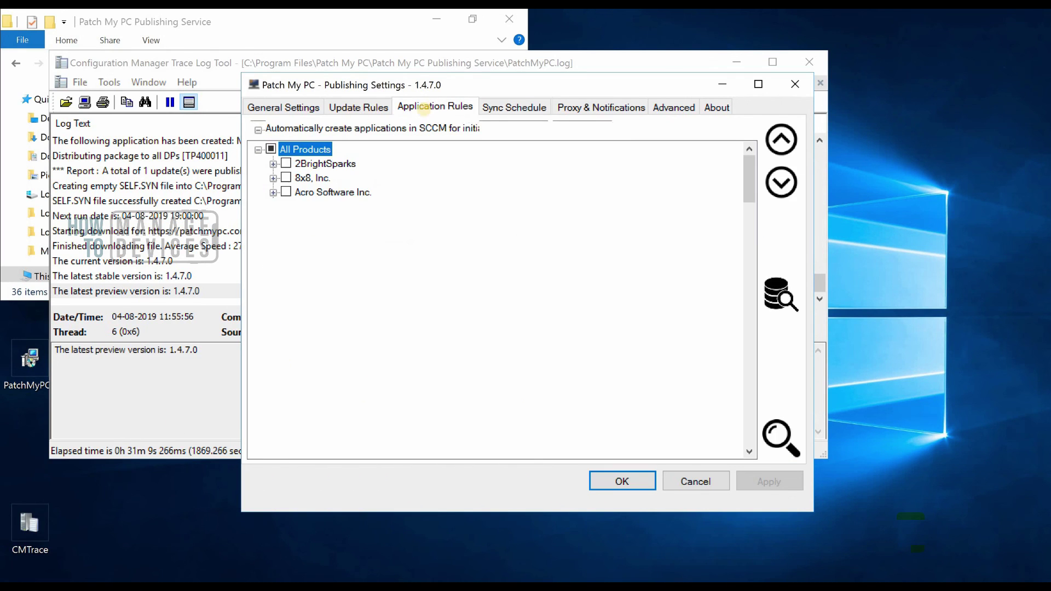
click(508, 108)
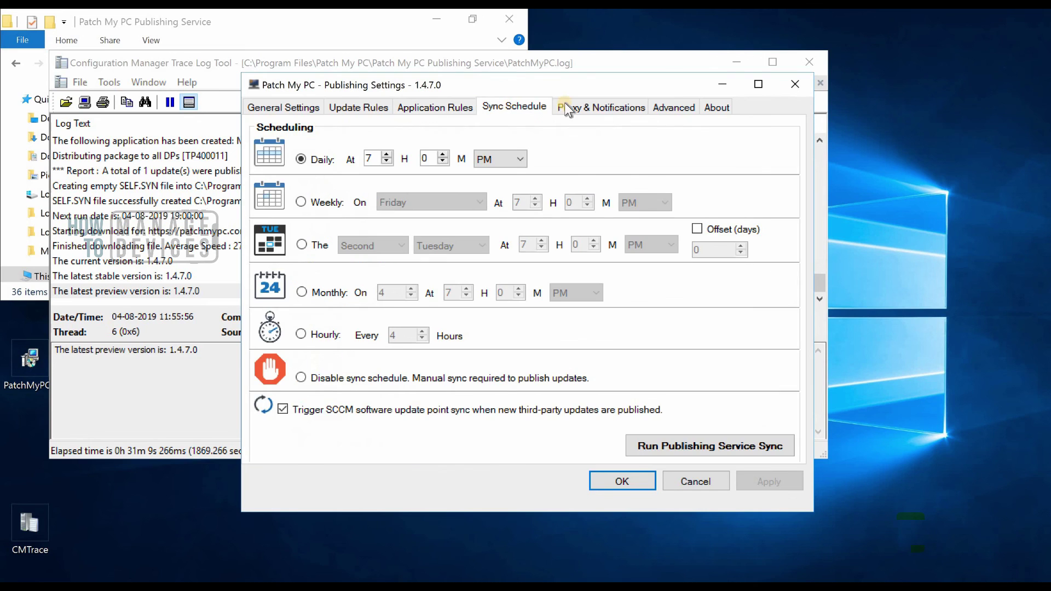
click(592, 108)
click(666, 113)
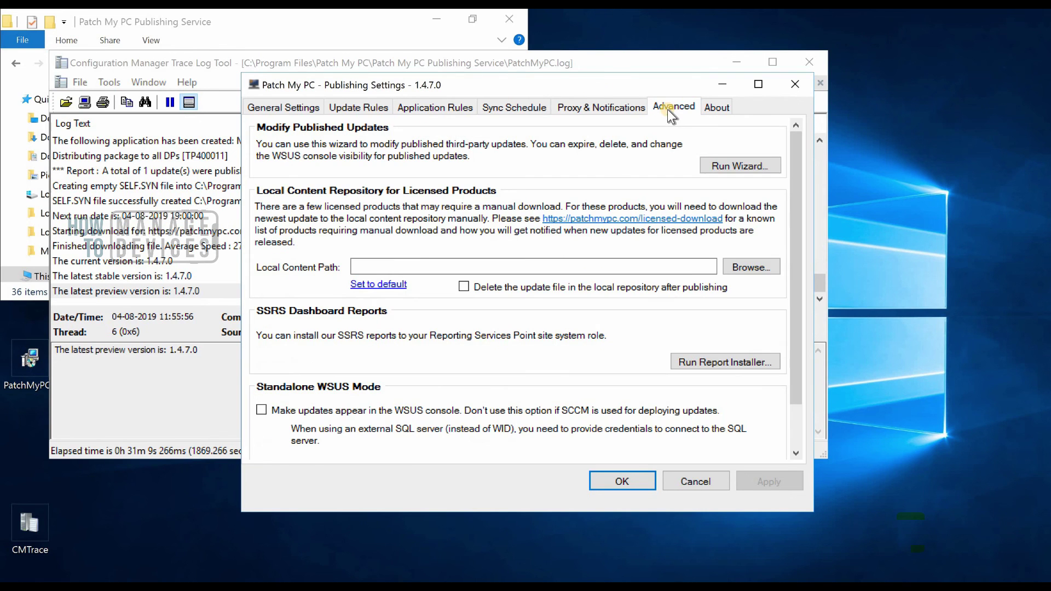